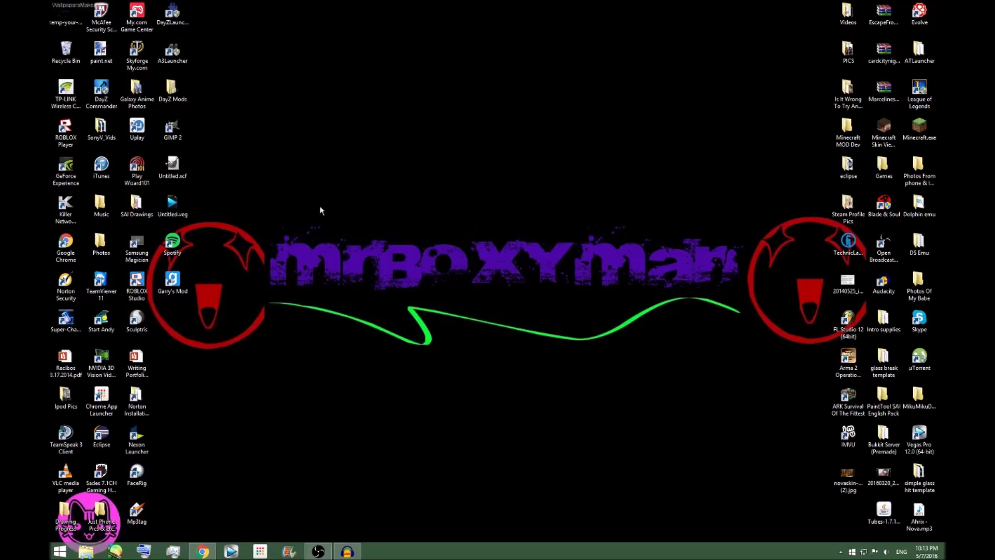
Step: Switch from the desktop to Chrome with the AT&T U-verse gateway home page open
drag(263, 172, 347, 353)
drag(270, 138, 742, 351)
click(202, 551)
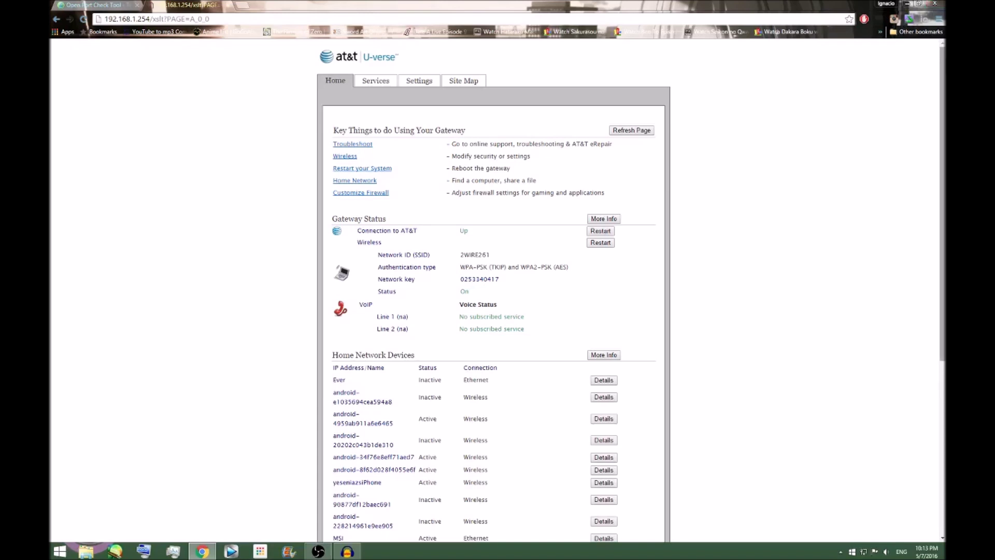
Step: Search Windows for cmd, open Command Prompt, and enter Ipconfig at the prompt before closing the window
mouse_move(942, 78)
click(941, 78)
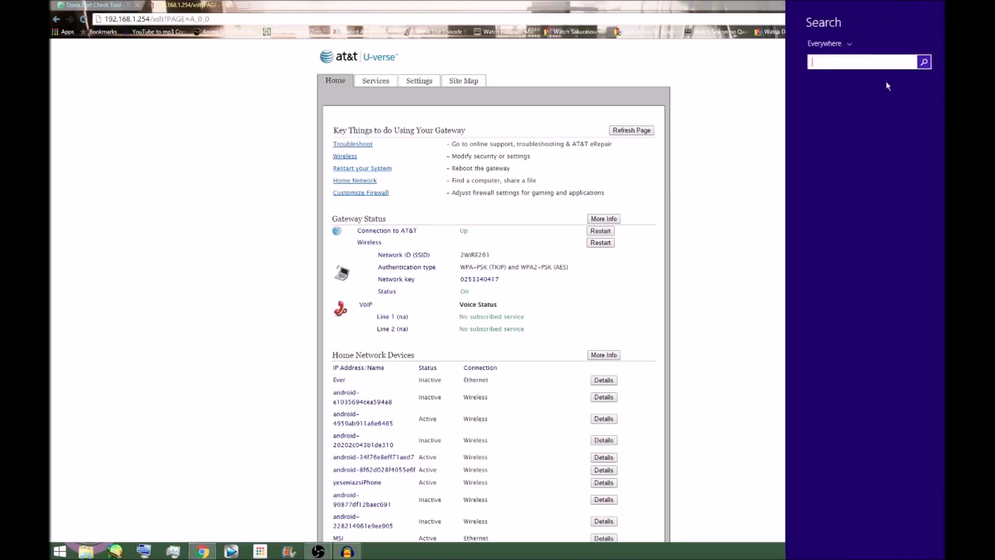
text(cmd)
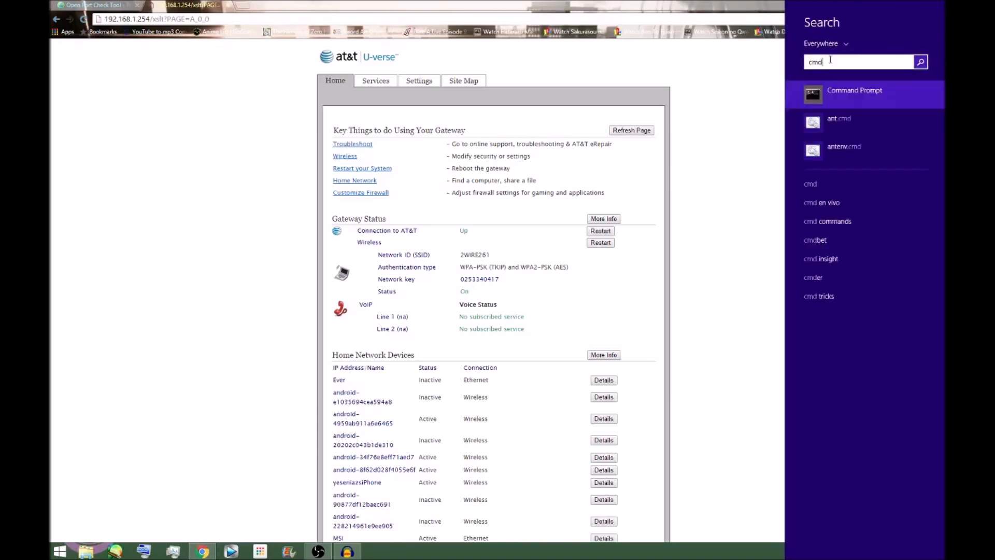
click(853, 83)
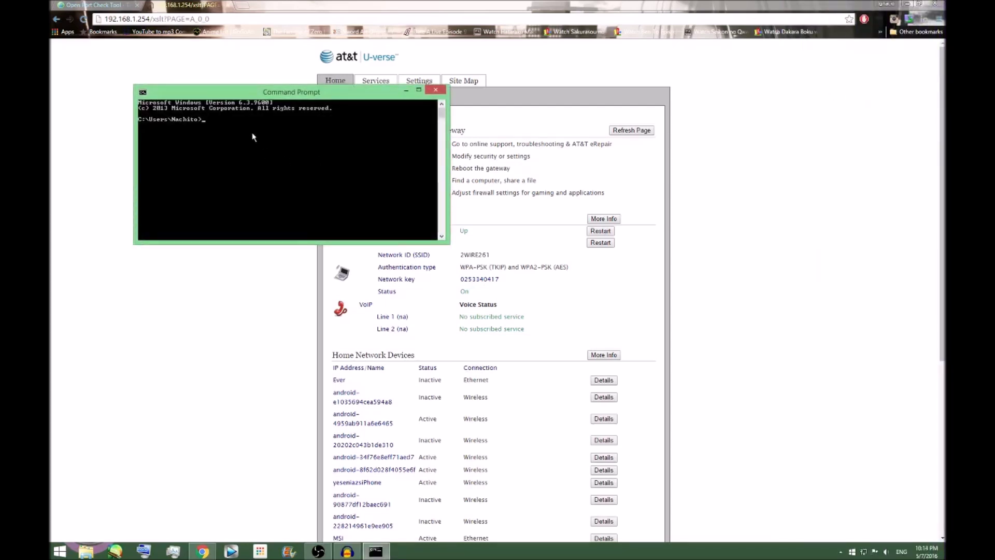
text(Ipconfig)
click(435, 91)
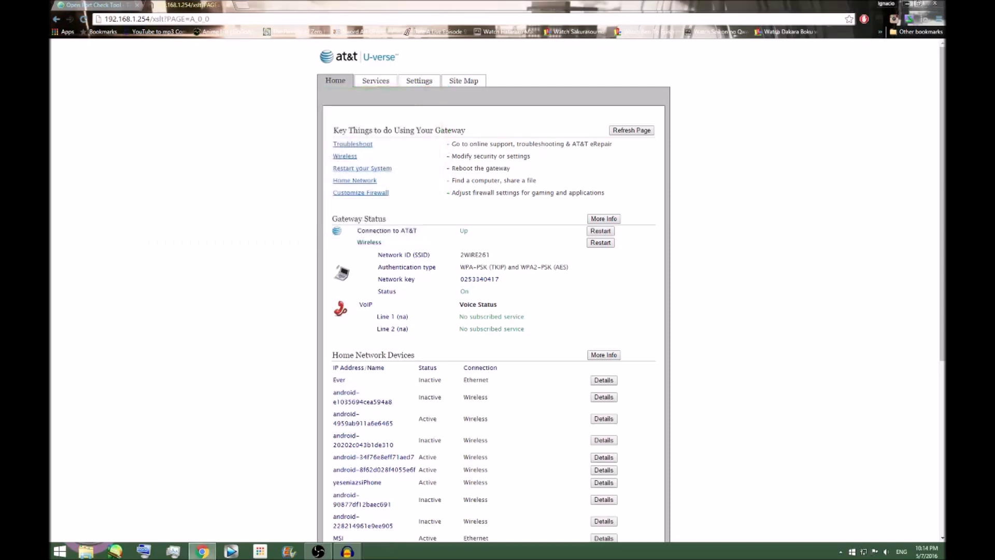
Step: Search Google Images for ipconfig in a new browser tab and view the Wikipedia example output
click(242, 5)
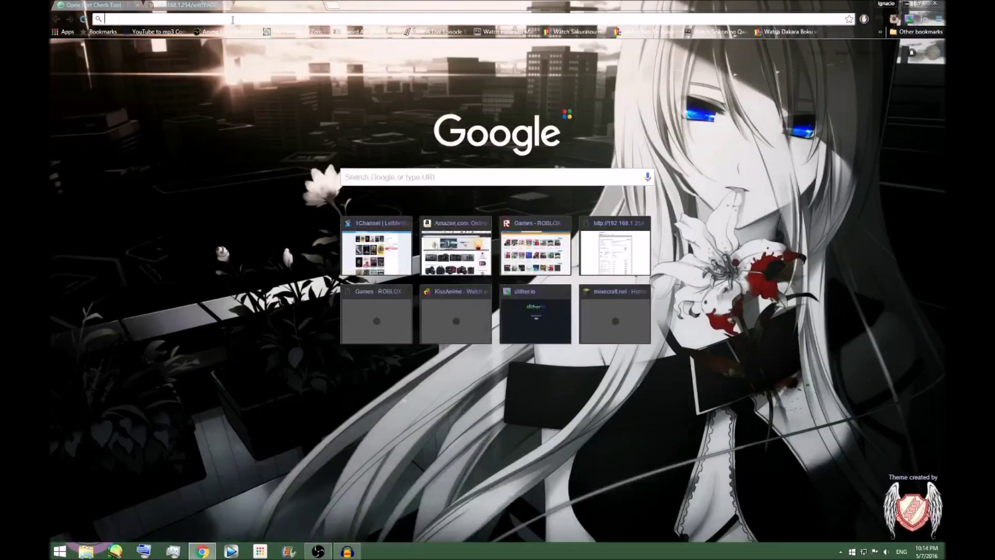
text(ipconfig)
key(Return)
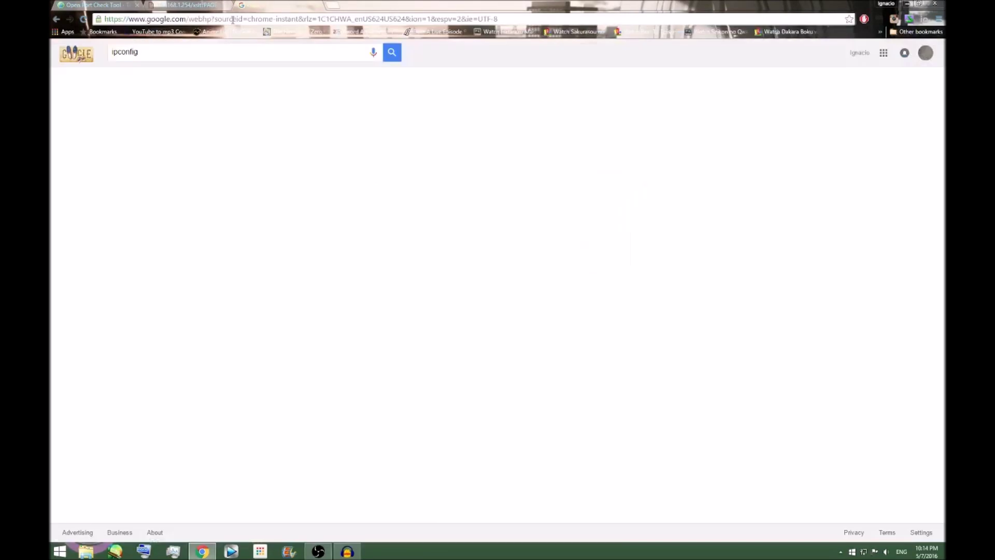
click(171, 82)
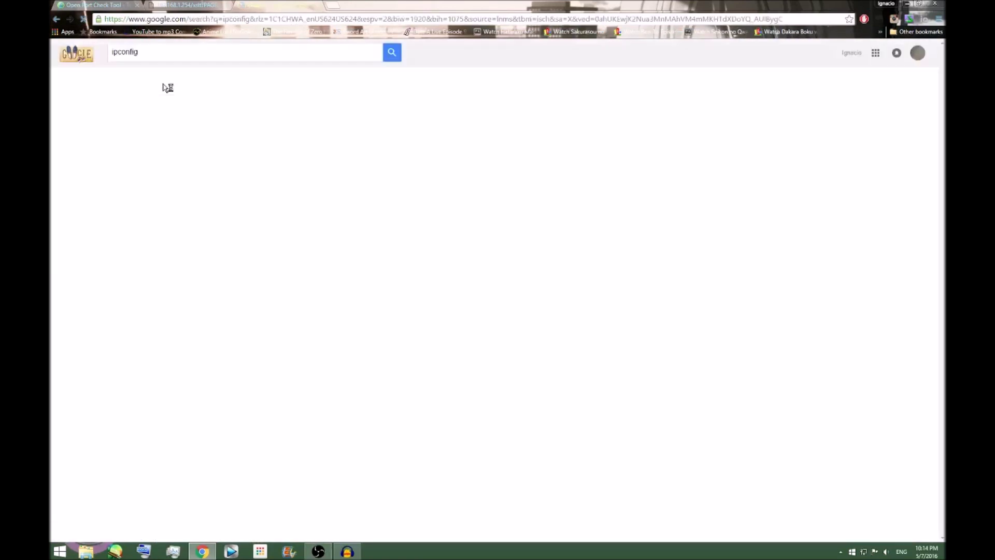
click(155, 166)
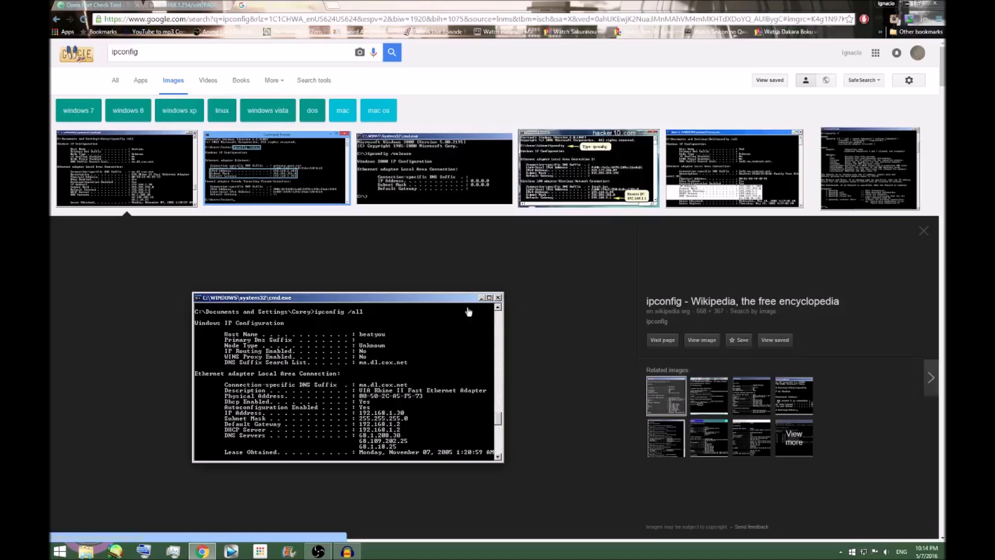
click(318, 6)
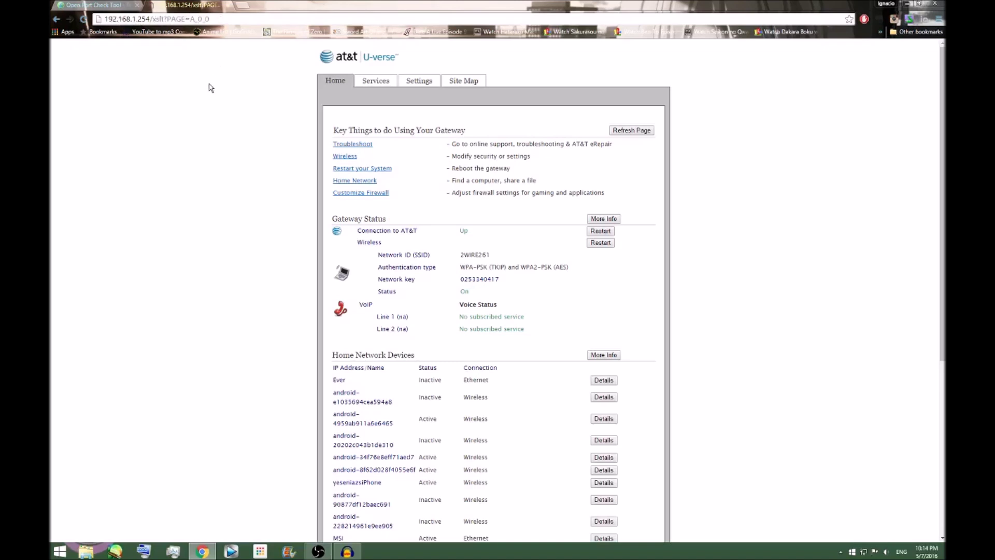
scroll(448, 218, down, 3)
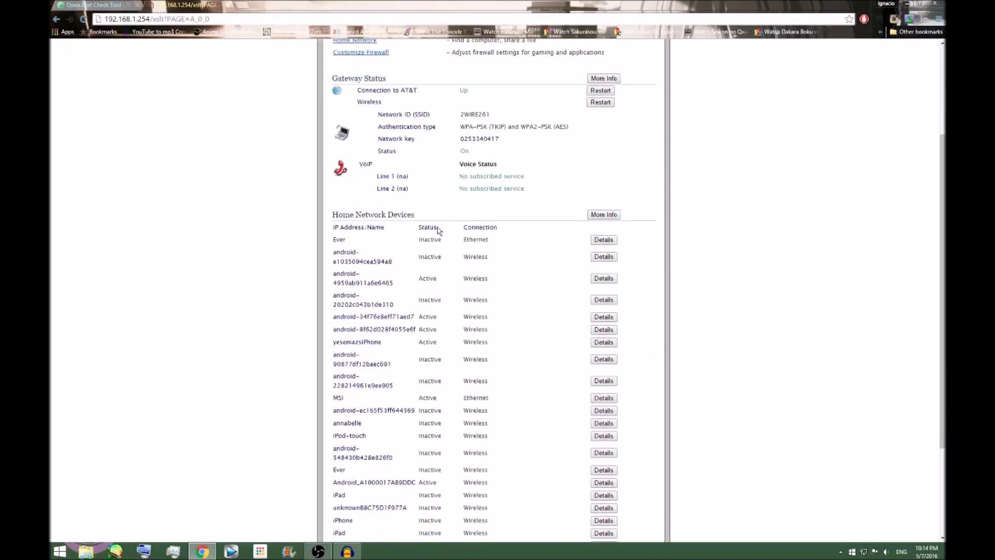
scroll(445, 222, up, 2)
scroll(265, 307, up, 1)
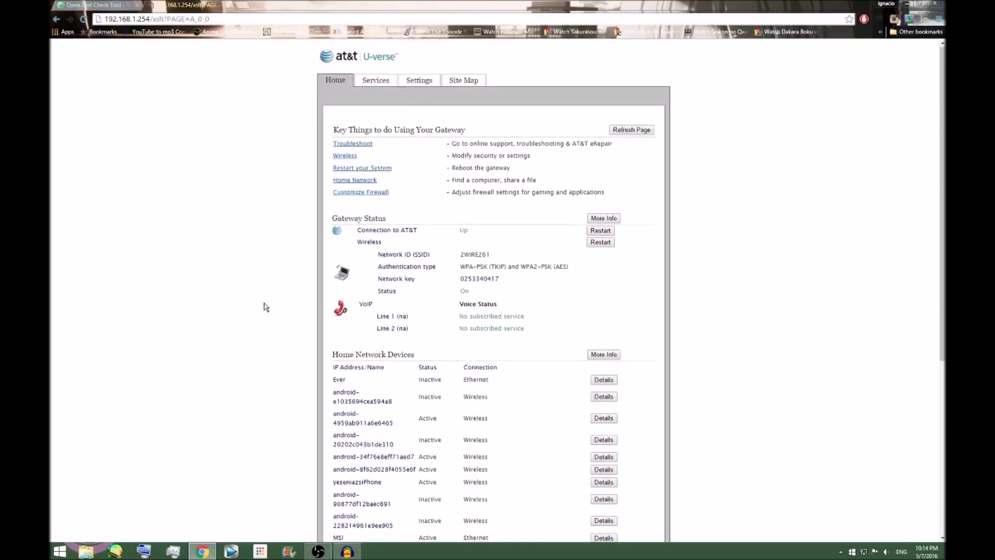
scroll(280, 309, down, 5)
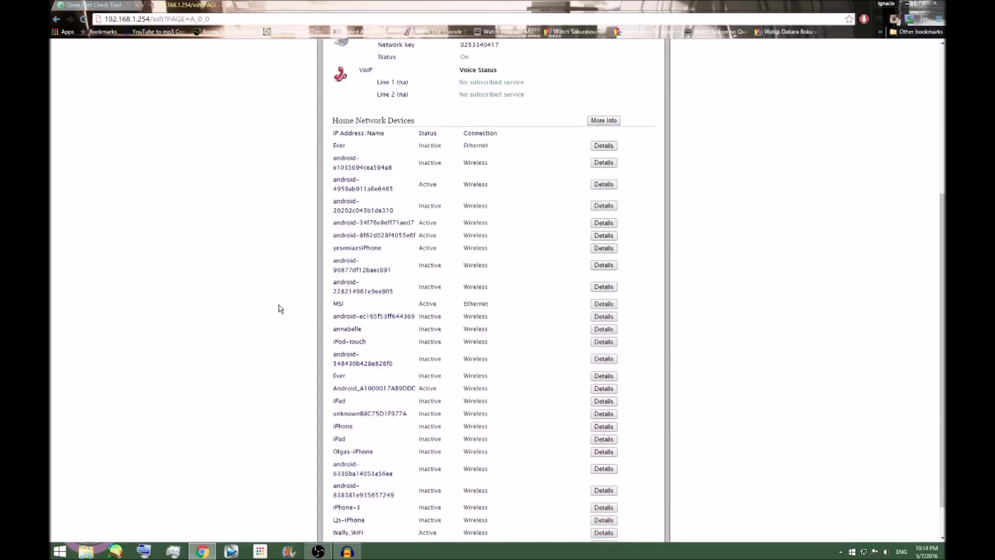
scroll(281, 309, down, 1)
scroll(280, 309, up, 5)
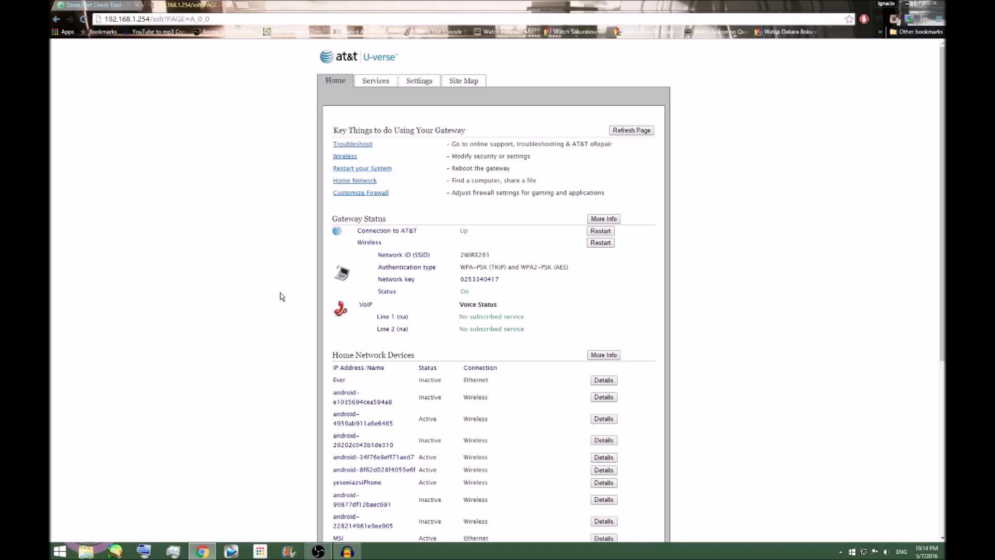
Step: Open the Applications, Pinholes and DMZ page in the gateway's firewall settings
click(415, 83)
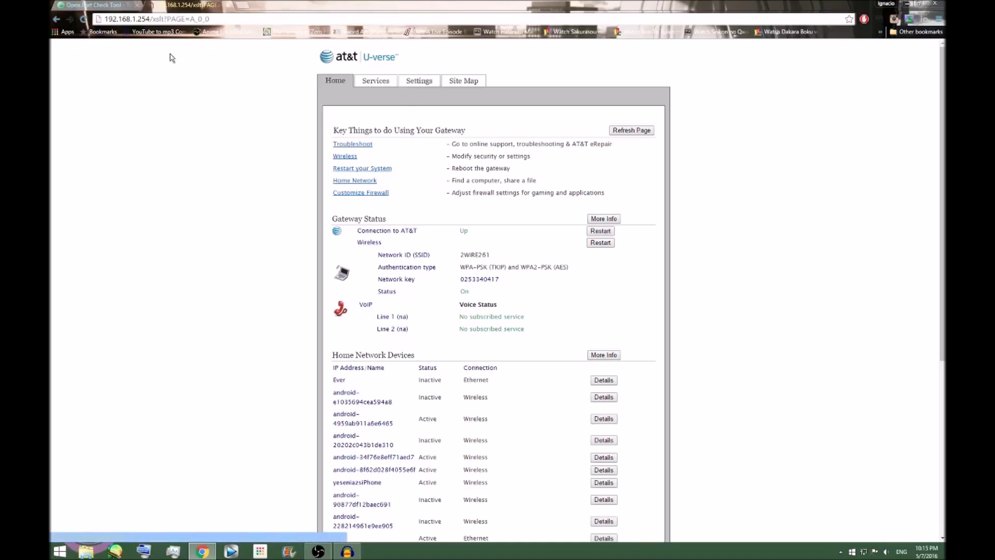
drag(105, 19, 266, 25)
click(239, 98)
click(418, 83)
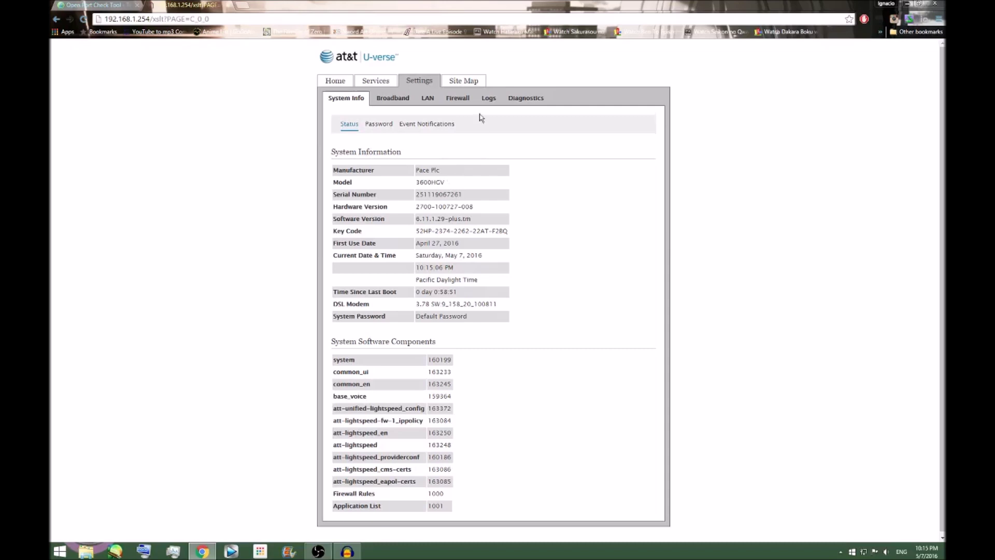
click(465, 98)
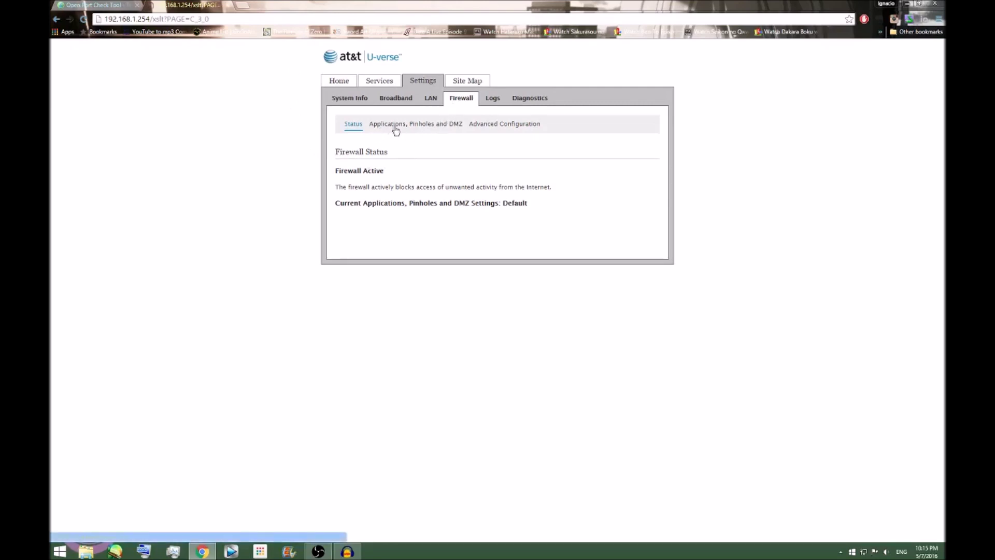
click(438, 130)
click(431, 129)
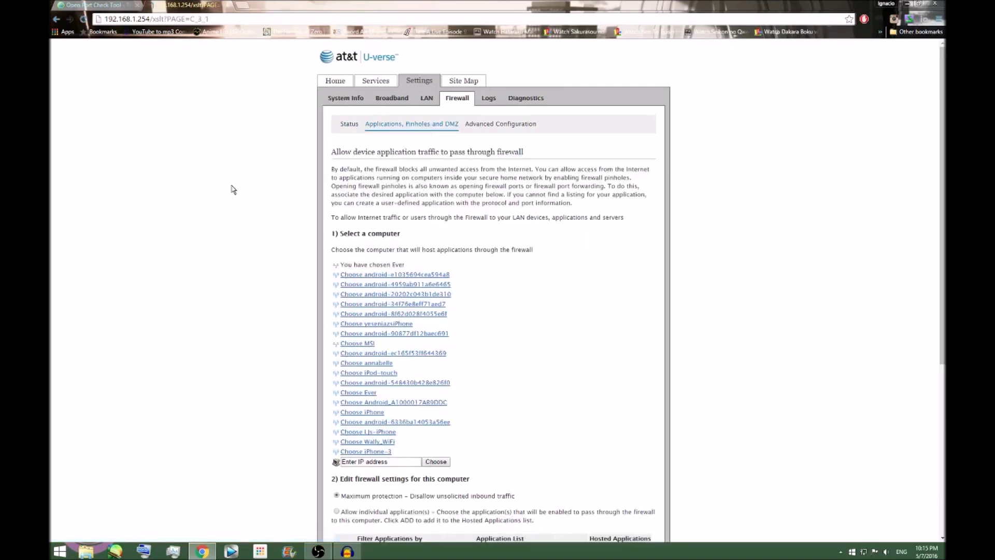
Step: Choose MSI as the computer that will host applications through the firewall
scroll(231, 187, down, 1)
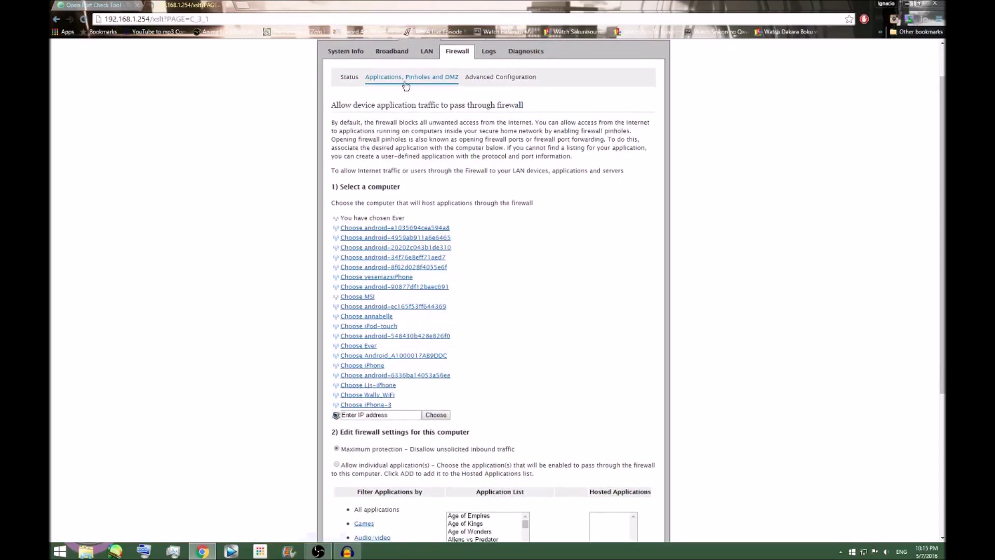
scroll(271, 246, down, 3)
scroll(270, 282, up, 4)
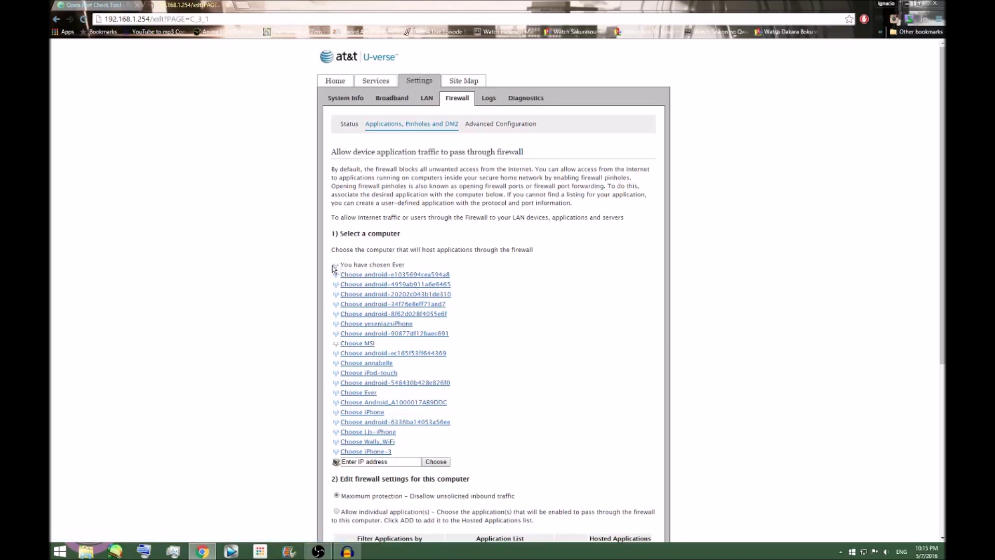
drag(345, 265, 438, 263)
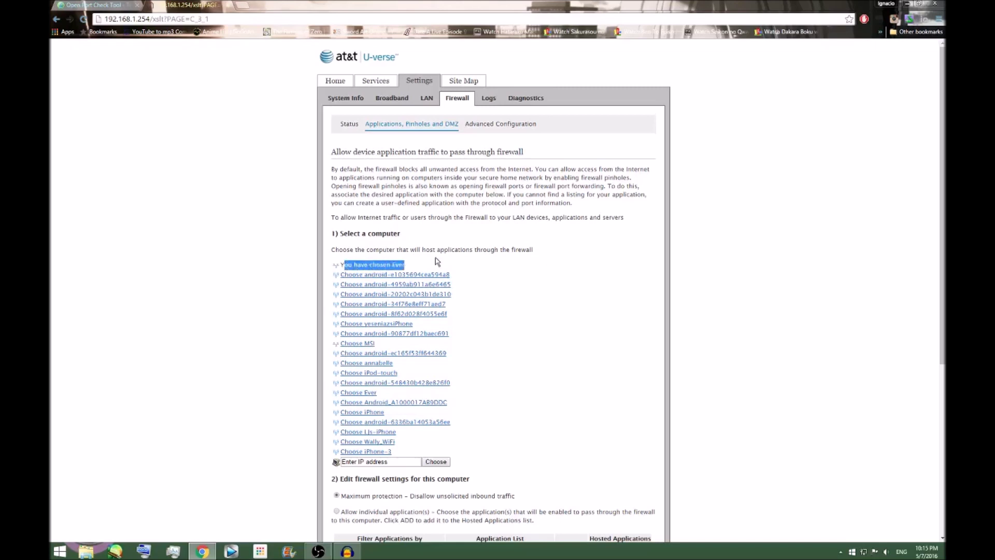
click(480, 334)
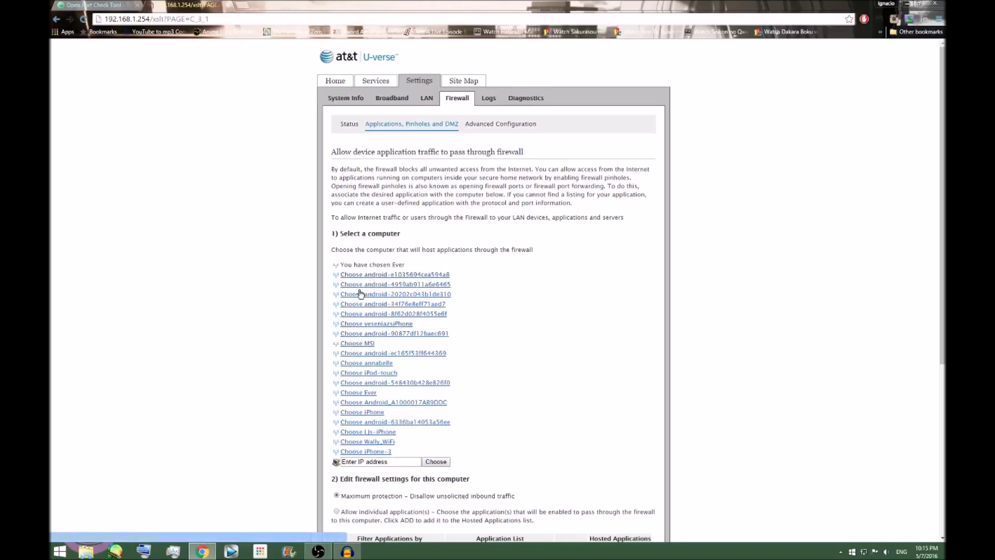
click(357, 344)
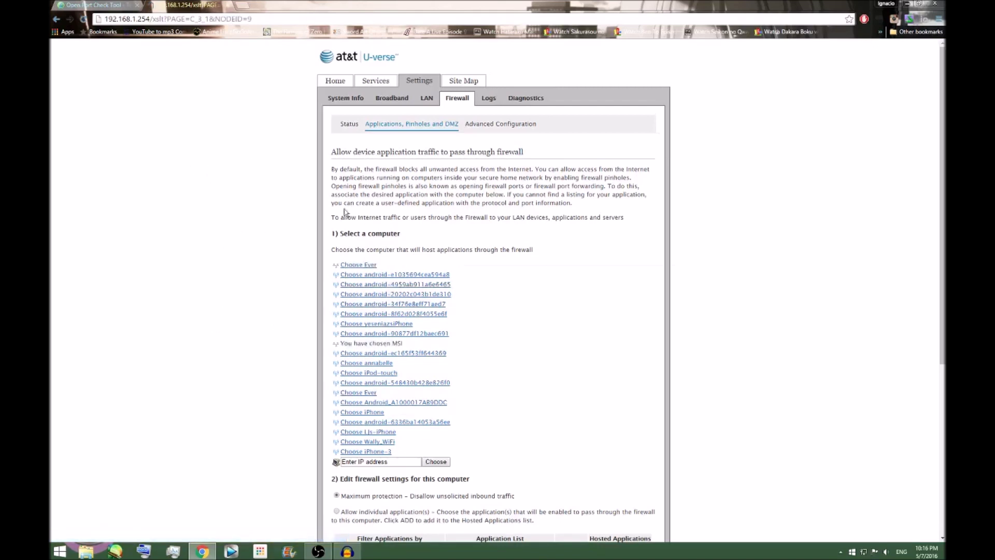
Step: Check this PC's computer name in the Windows System properties
click(86, 551)
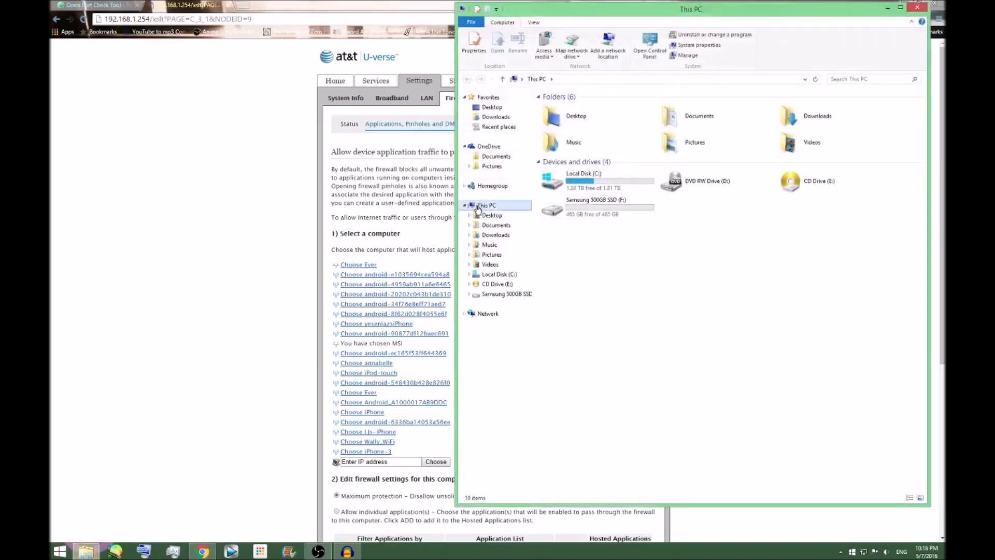
right_click(478, 209)
click(506, 316)
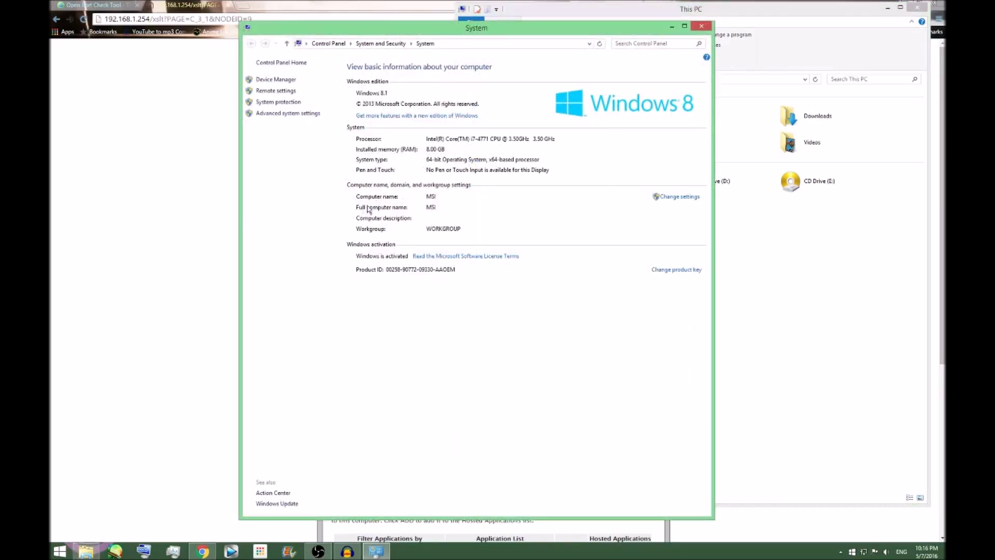
click(701, 26)
Step: Allow individual applications for the chosen computer and open the form for a new user-defined application
scroll(219, 277, down, 4)
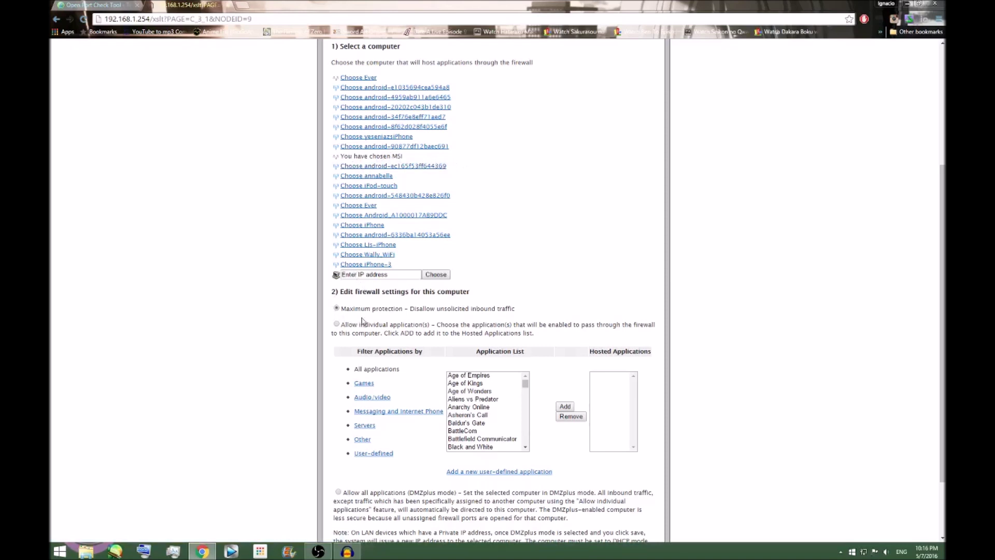
scroll(265, 284, down, 2)
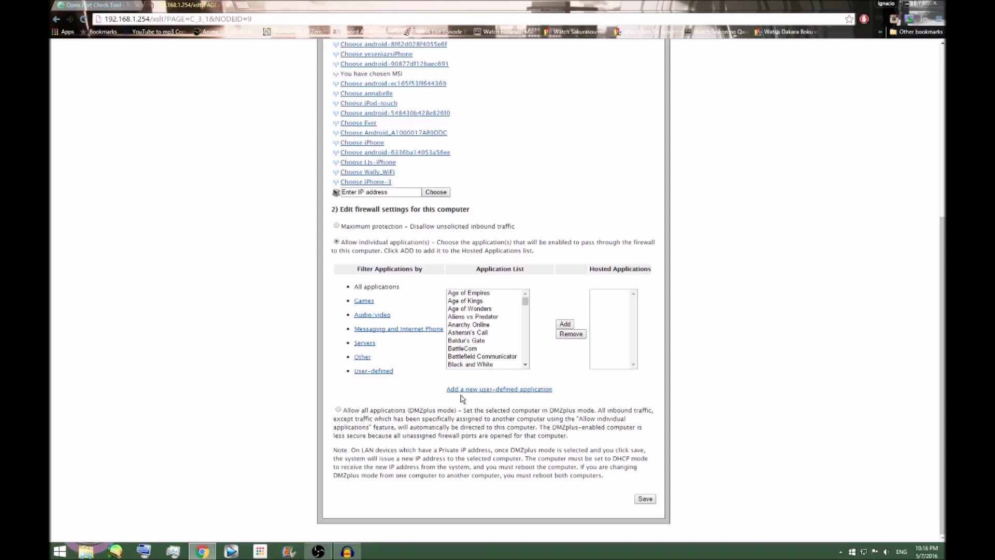
click(534, 389)
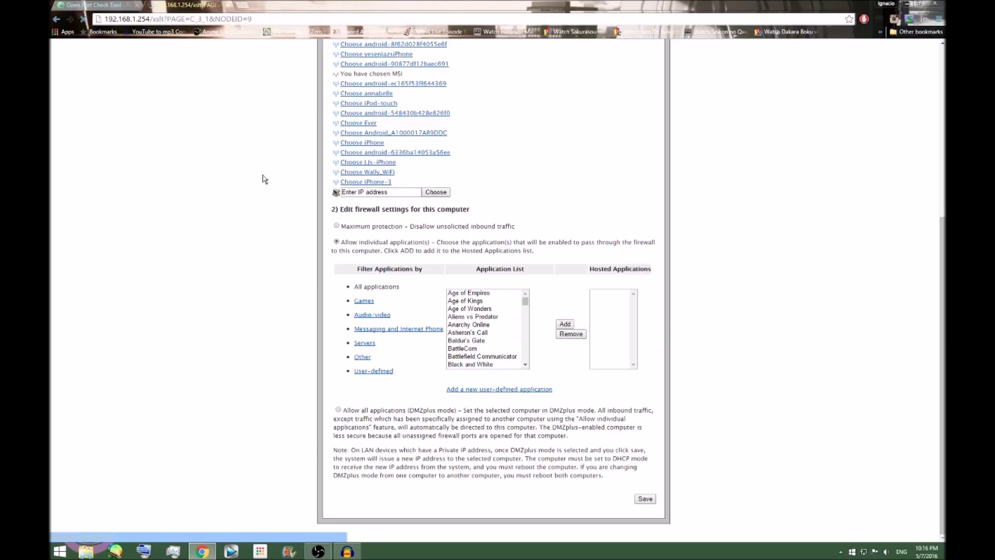
scroll(472, 373, up, 5)
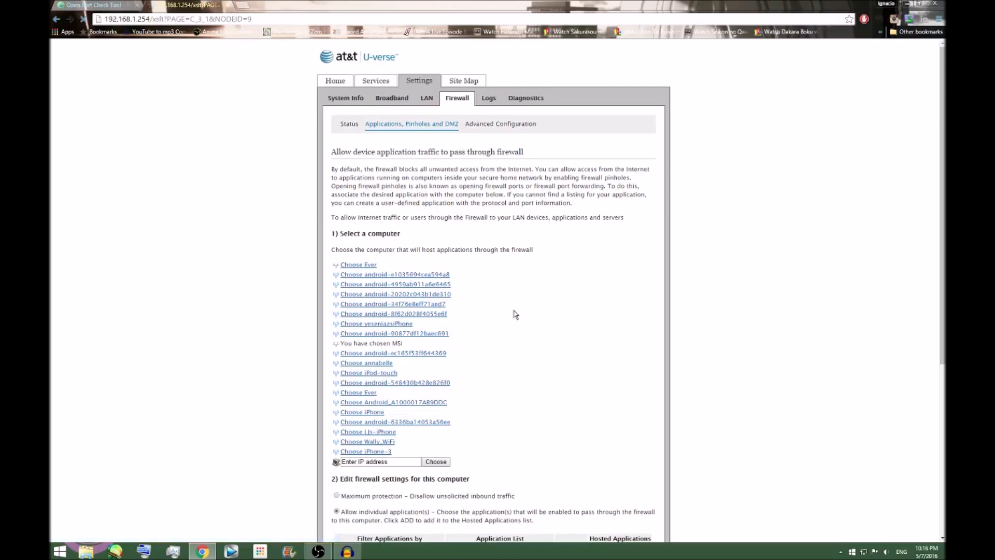
scroll(516, 327, down, 5)
click(489, 389)
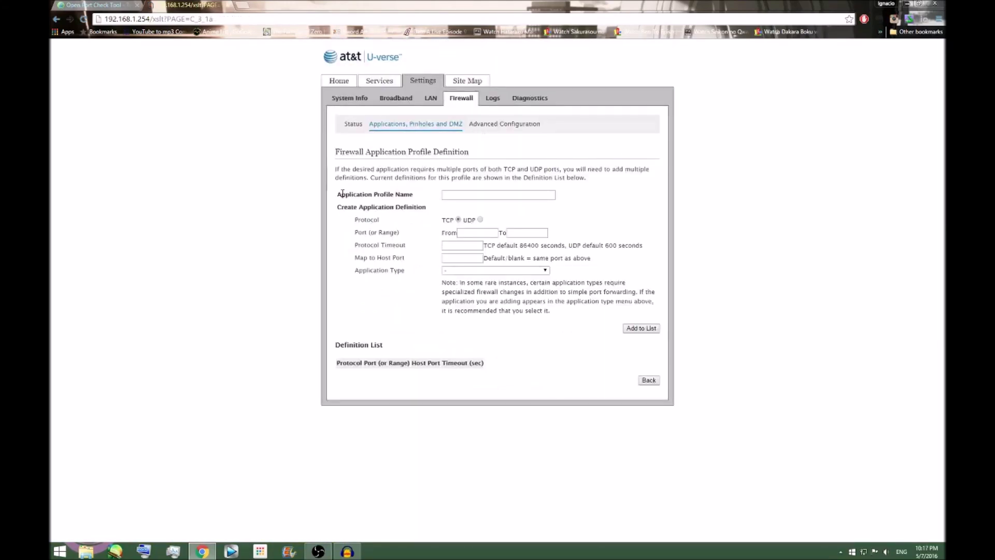
Step: Name the firewall application profile Minecraft Server
drag(338, 193, 429, 194)
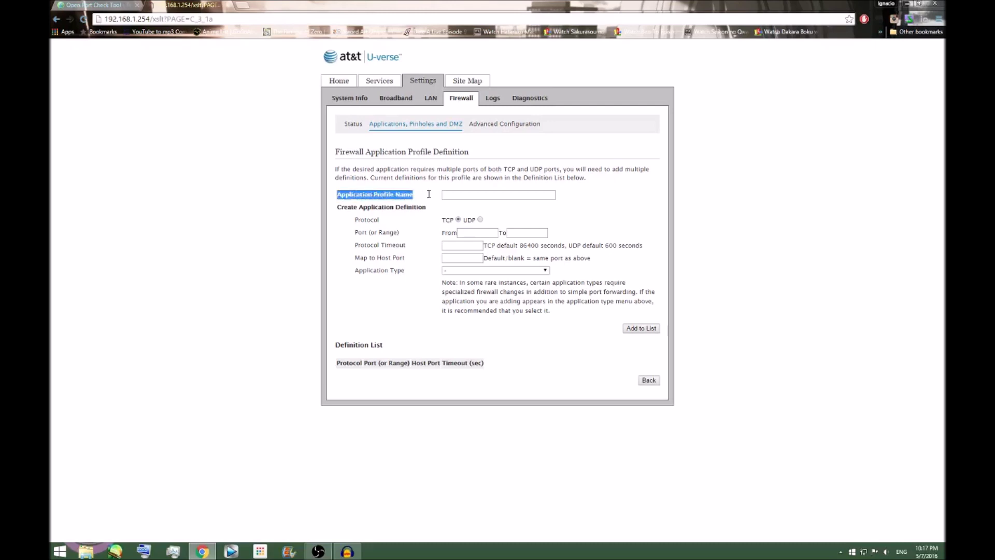
click(454, 196)
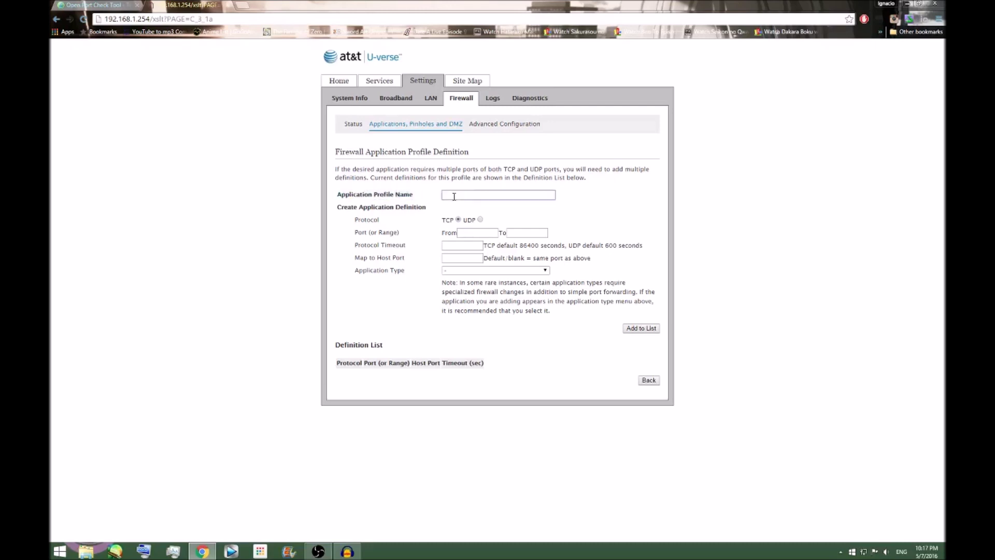
text(Minecraft)
key(Down)
key(Return)
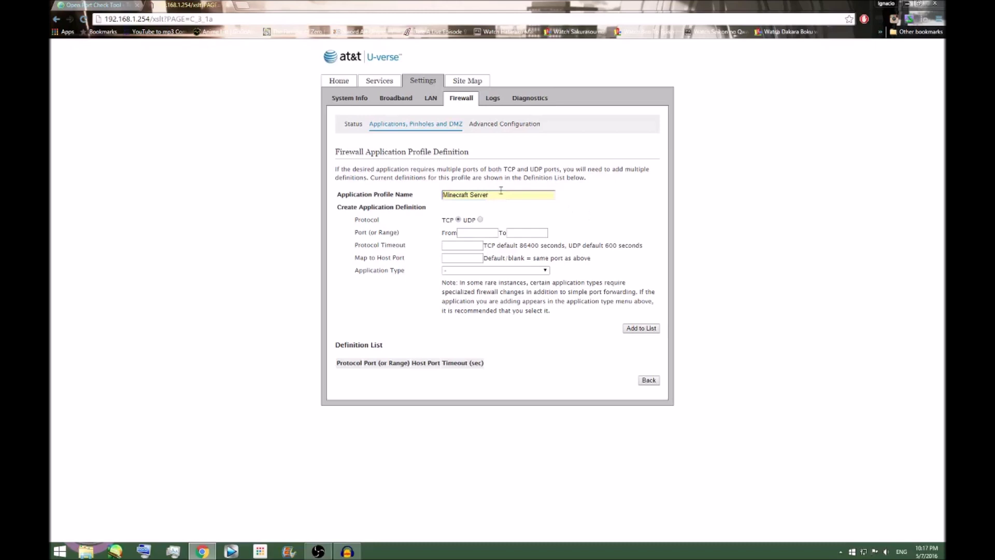
click(519, 194)
Step: Add a TCP definition with port 25565 at both ends of the range to the profile's definition list
click(467, 231)
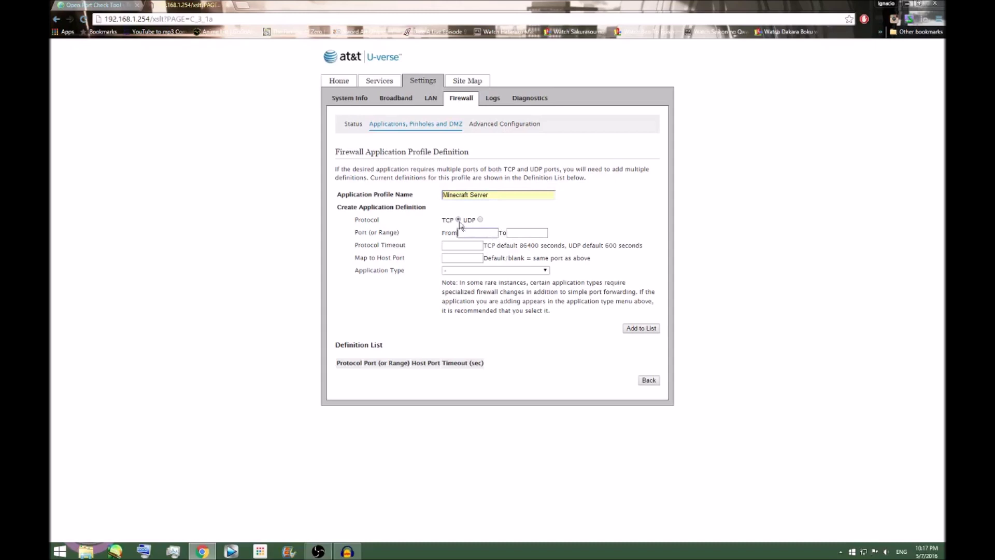
drag(353, 219, 382, 220)
click(441, 215)
click(469, 231)
text(25565)
click(475, 243)
click(523, 237)
text(2)
key(Return)
drag(478, 233, 444, 236)
click(446, 235)
click(472, 234)
drag(477, 231, 373, 232)
drag(534, 232, 379, 233)
click(580, 230)
click(654, 328)
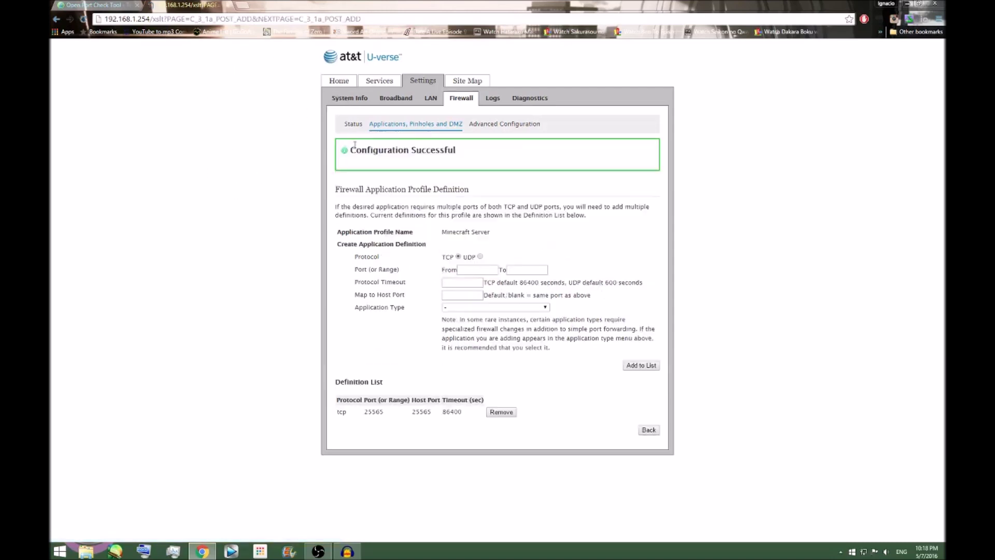
Step: Add a UDP definition with port 25565 at both ends of the range to the Minecraft Server profile
drag(351, 149, 455, 151)
click(493, 155)
click(478, 270)
text(25565)
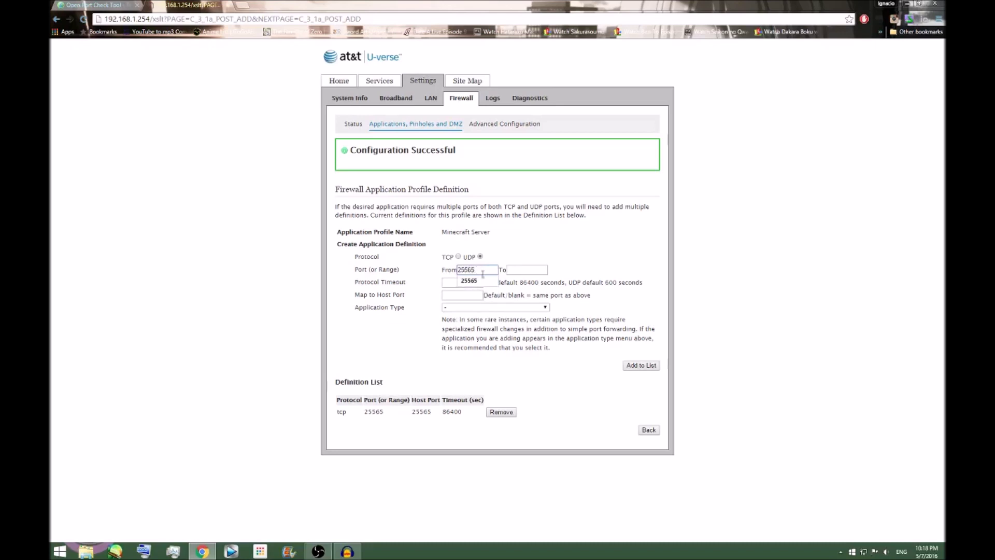
click(482, 281)
click(522, 272)
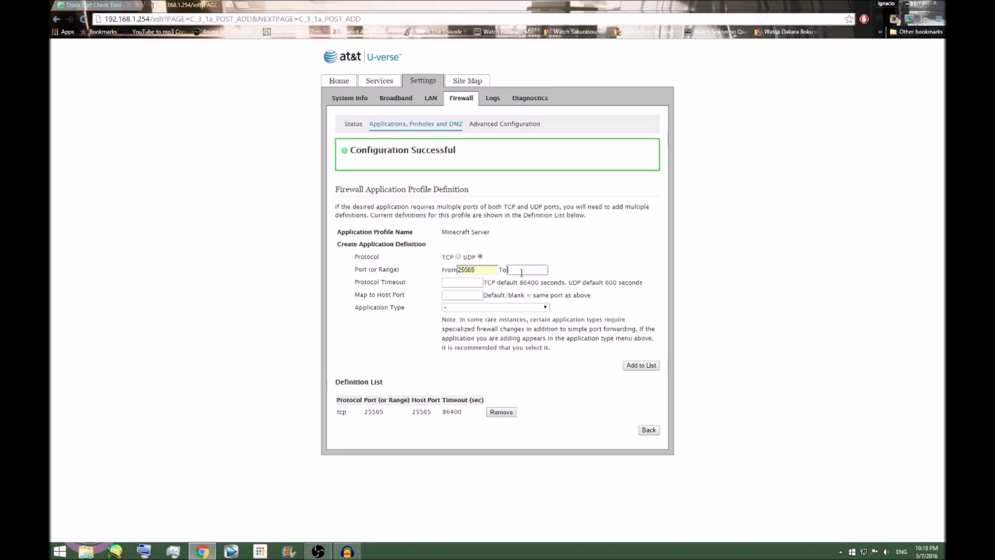
text(2566)
key(BackSpace)
key(BackSpace)
click(520, 280)
drag(350, 287, 369, 310)
click(369, 310)
click(629, 367)
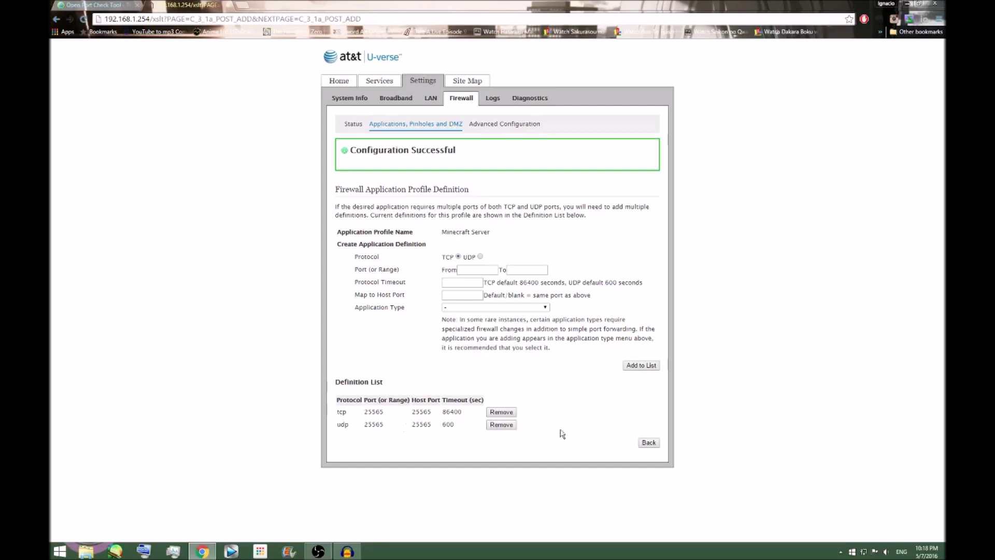
Step: Return to the firewall applications page, choose the MSI computer as host and allow individual applications for it
click(646, 443)
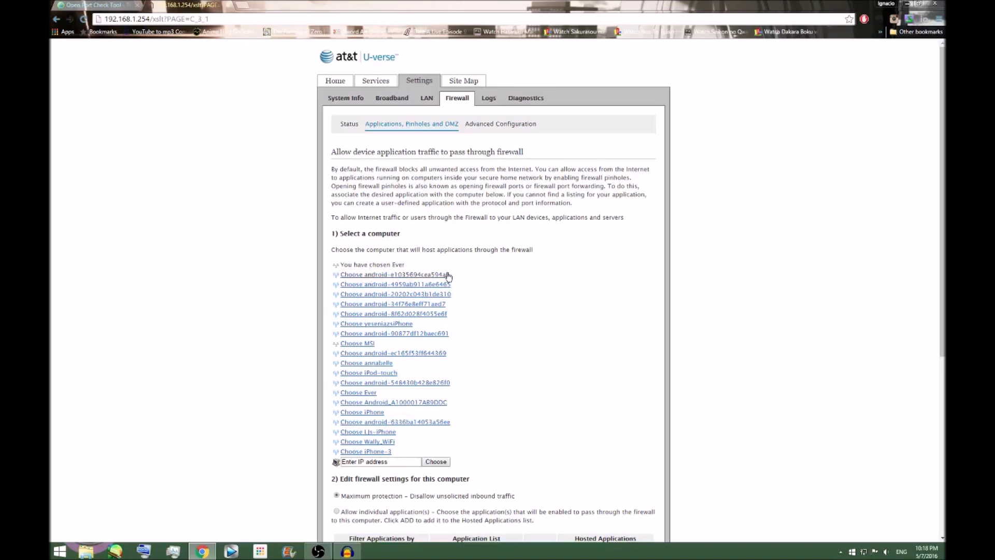
scroll(234, 254, down, 4)
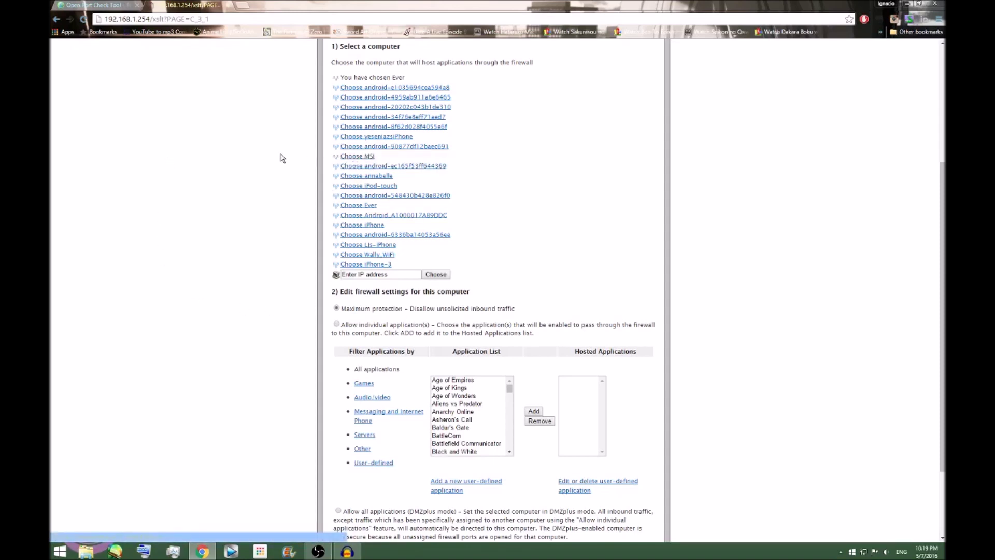
click(344, 157)
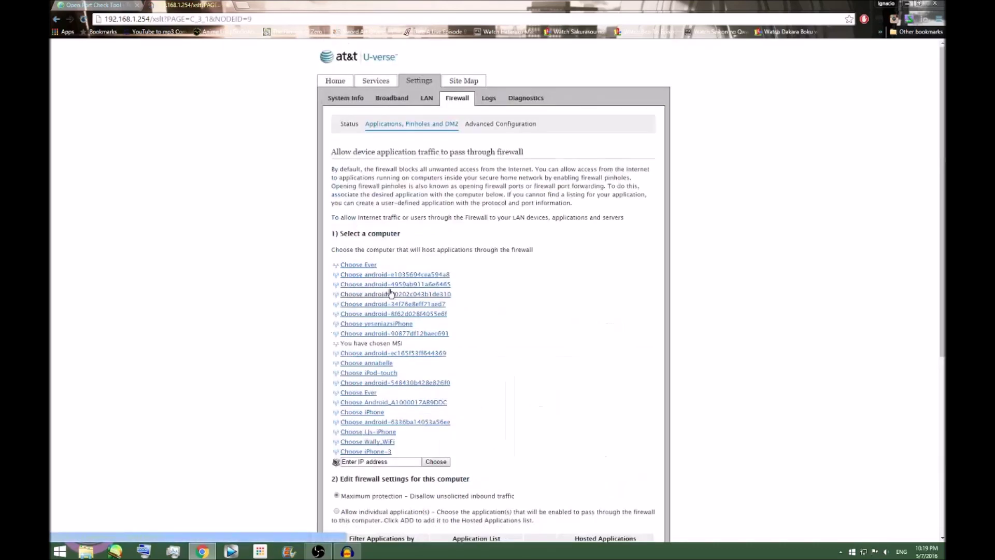
scroll(574, 398, down, 3)
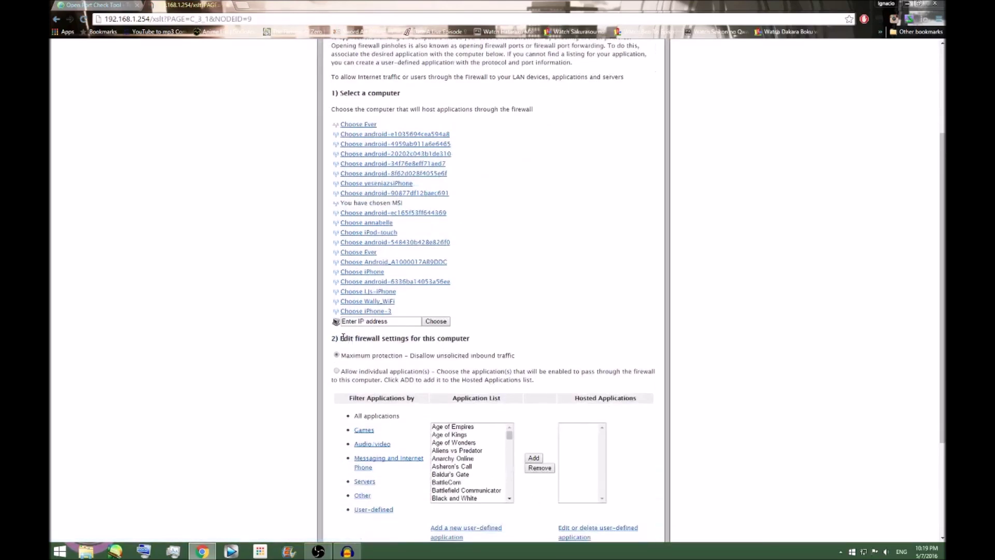
drag(340, 336, 479, 342)
click(492, 345)
click(336, 371)
Step: Find Minecraft Server in the application list and add it to the MSI computer's hosted applications
scroll(576, 353, down, 3)
scroll(501, 323, down, 3)
scroll(457, 306, down, 5)
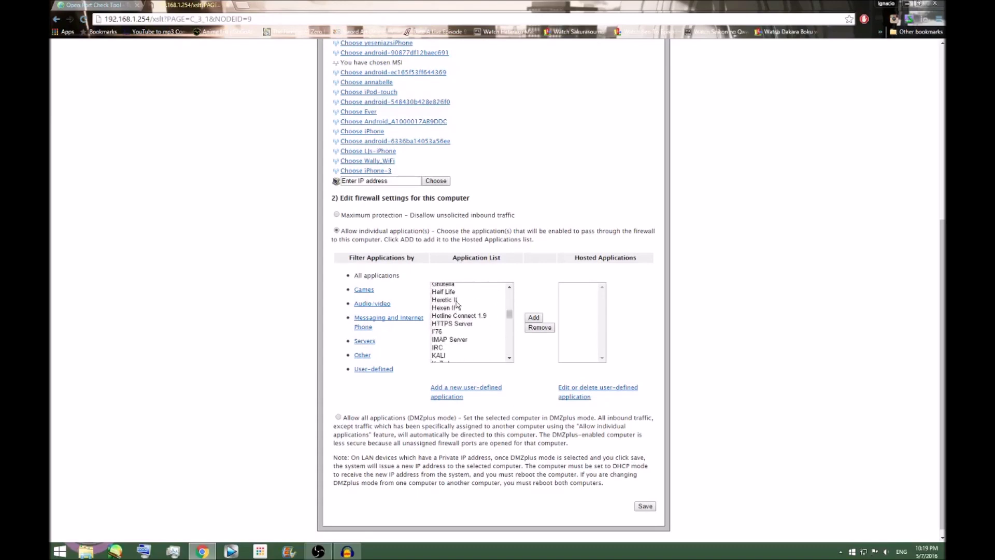
scroll(456, 306, up, 7)
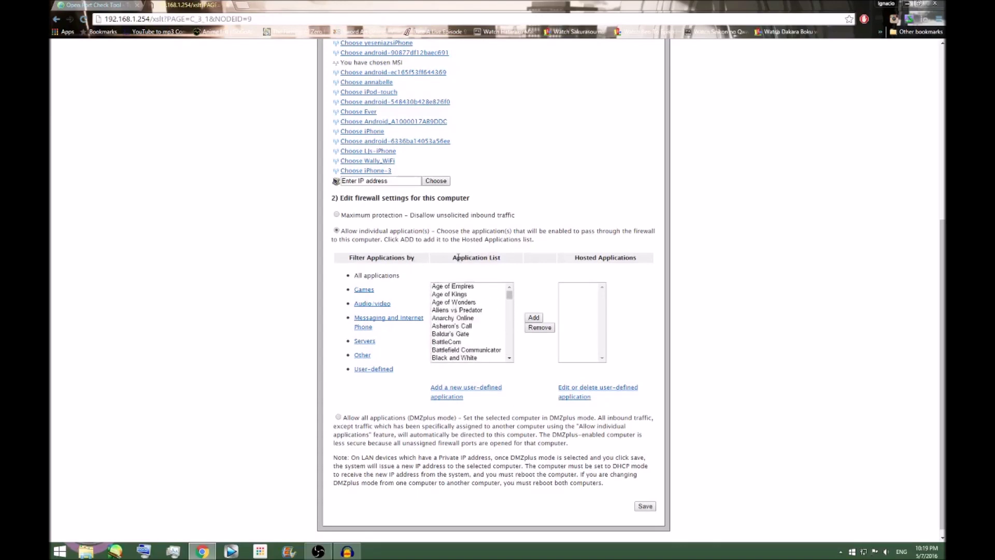
scroll(451, 307, down, 4)
scroll(451, 307, down, 6)
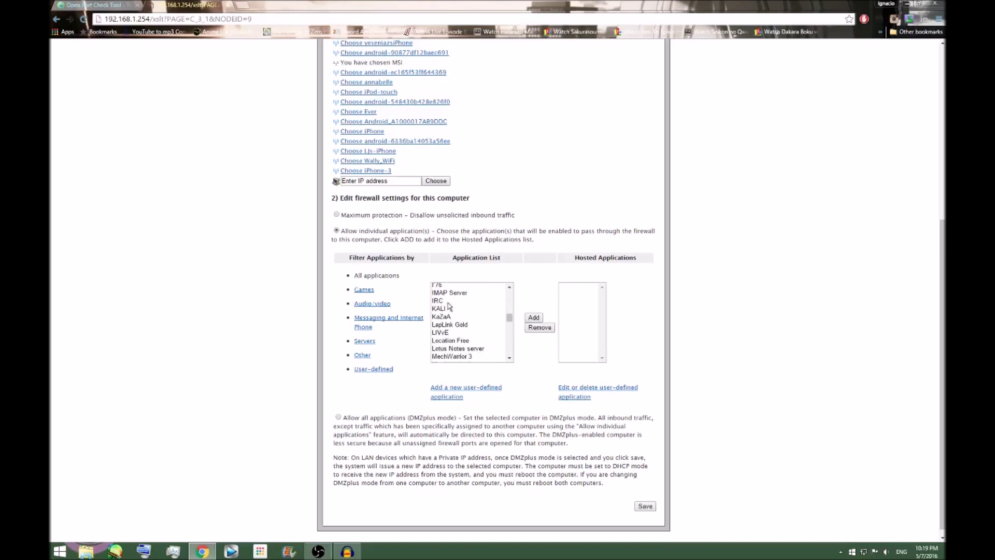
scroll(449, 306, down, 5)
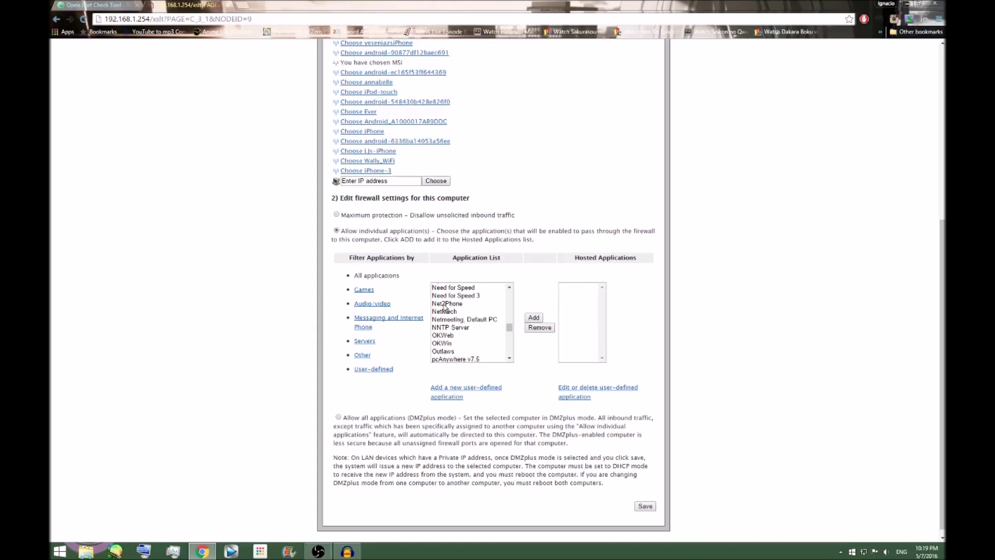
scroll(447, 310, down, 6)
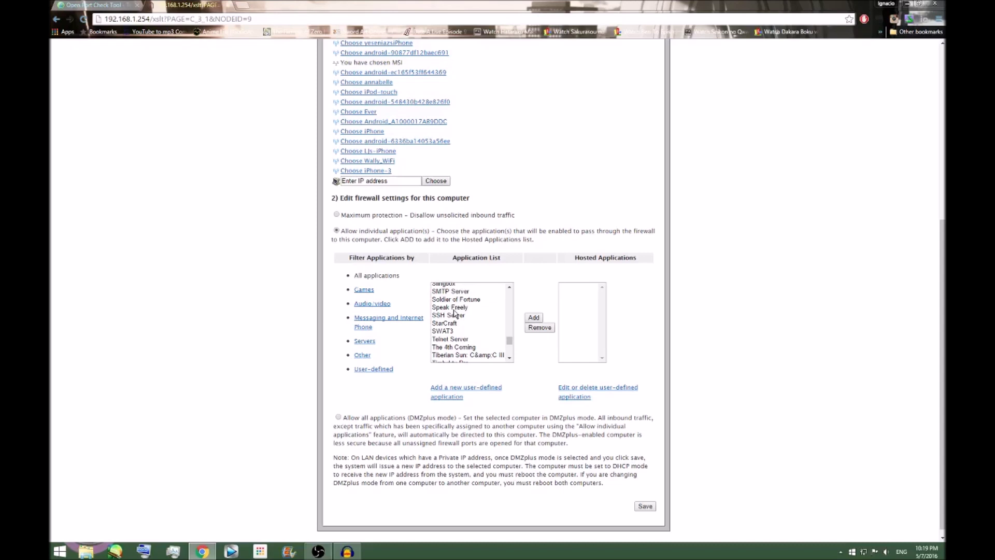
scroll(455, 314, down, 4)
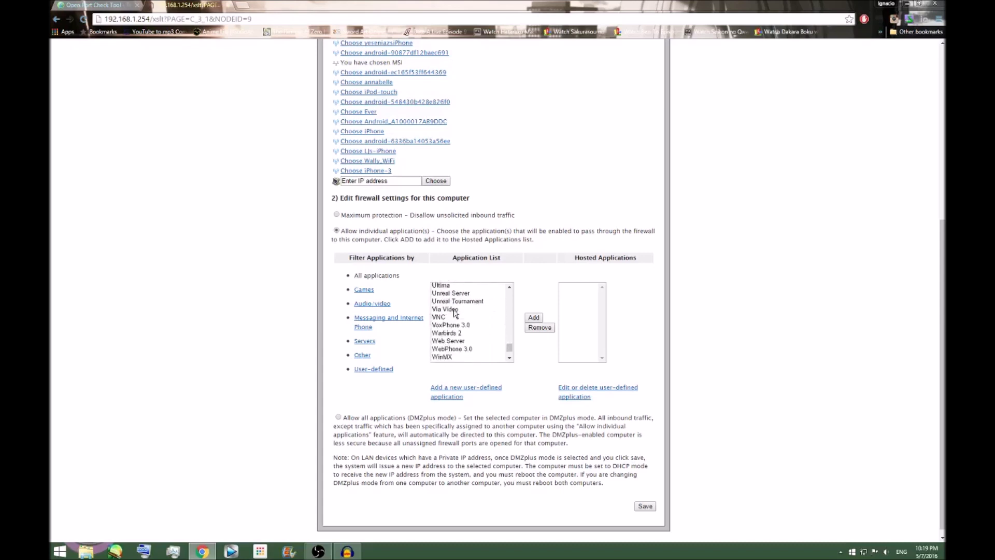
scroll(456, 314, down, 3)
scroll(464, 327, up, 4)
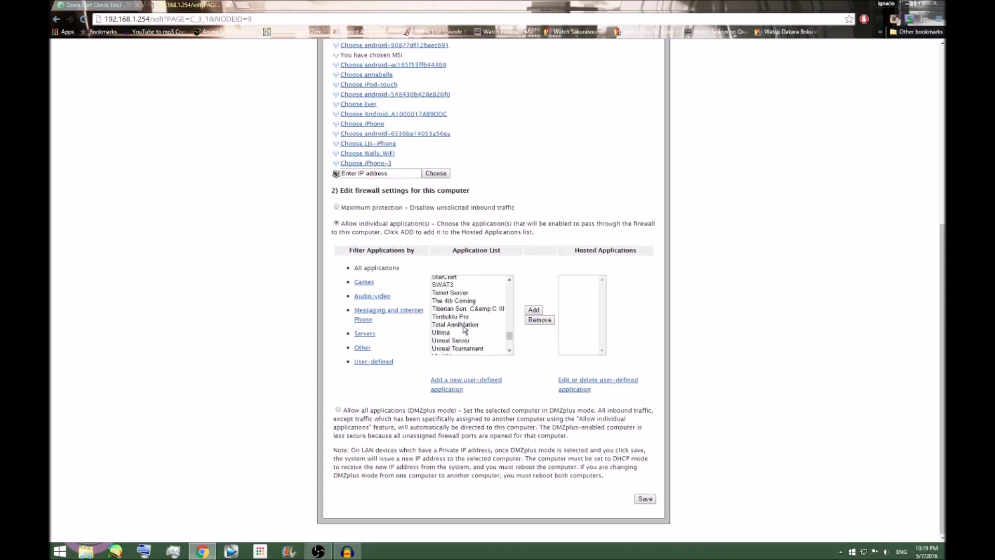
scroll(465, 329, up, 4)
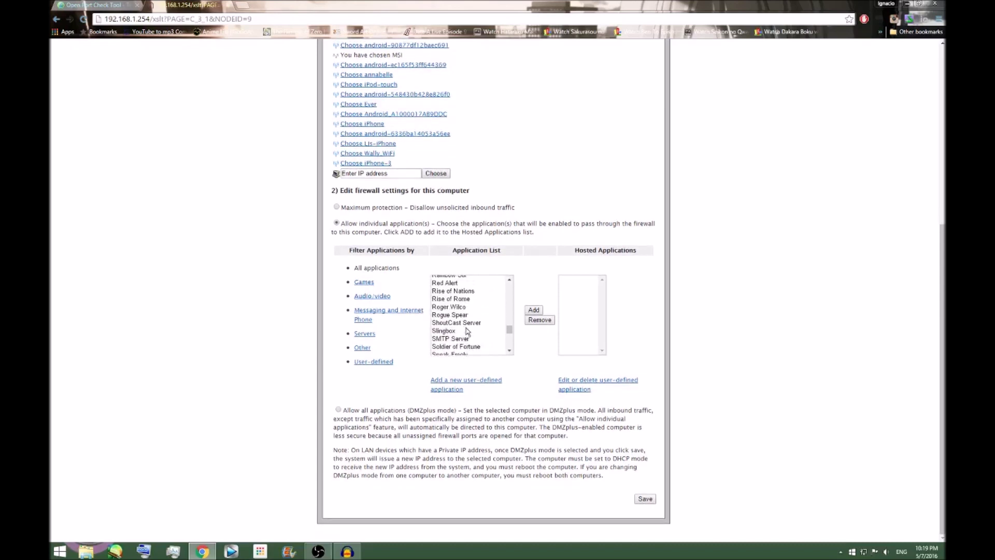
scroll(467, 332, up, 2)
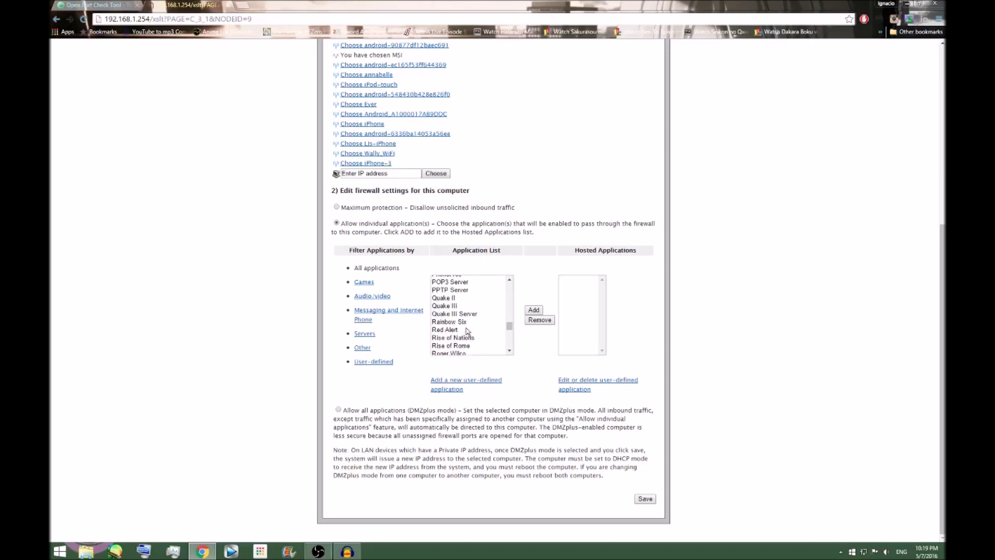
scroll(467, 330, up, 3)
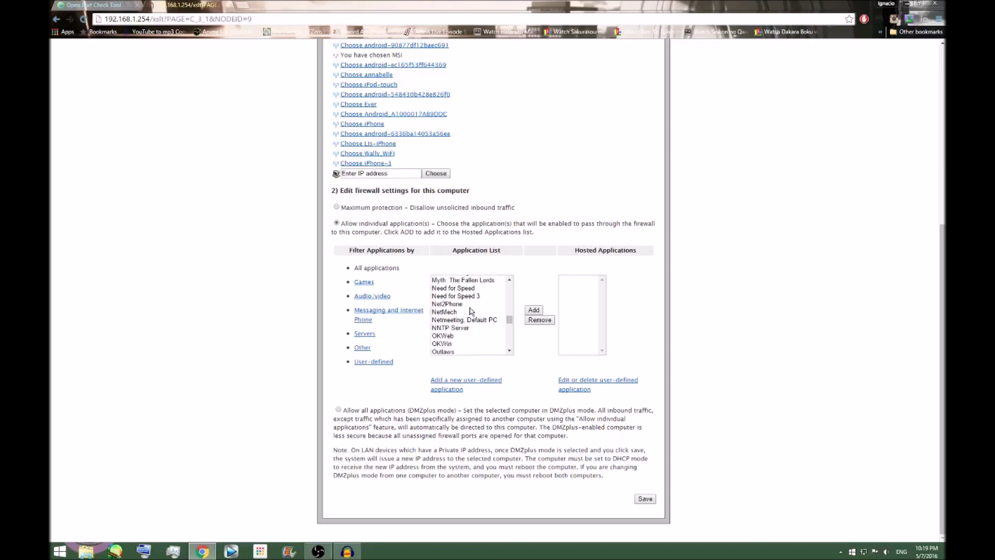
scroll(446, 337, up, 3)
click(446, 334)
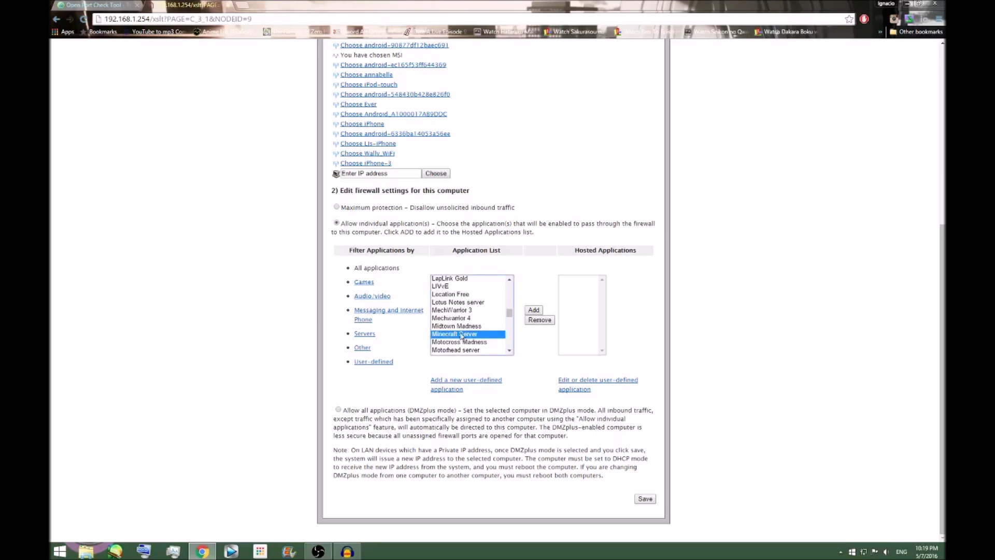
click(531, 311)
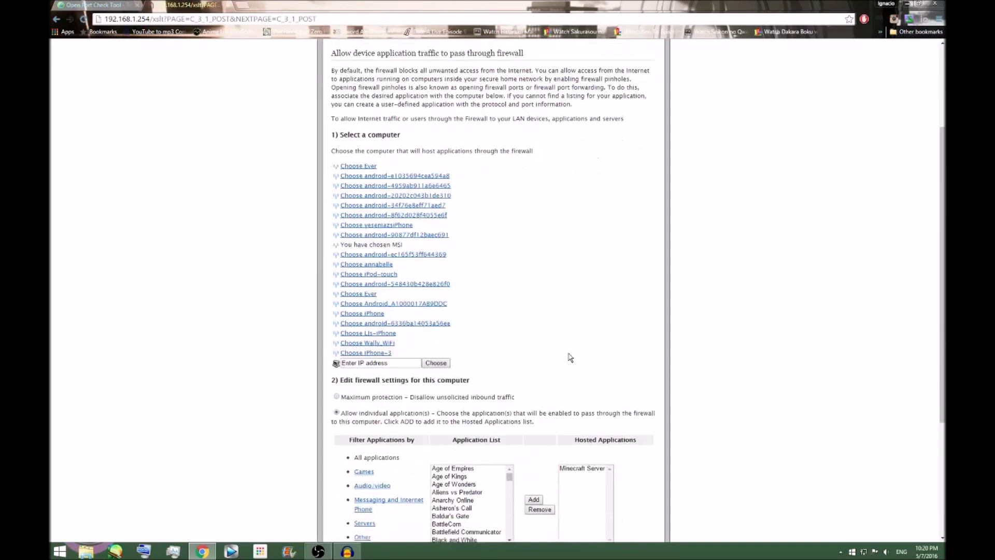
Step: Save the firewall settings for the MSI computer and review its hosted applications
scroll(480, 208, down, 6)
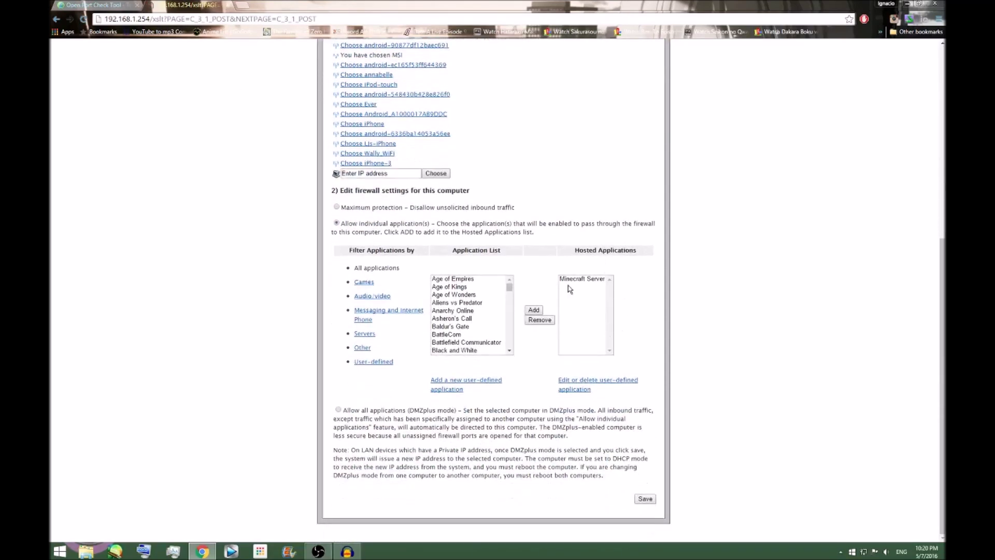
click(645, 498)
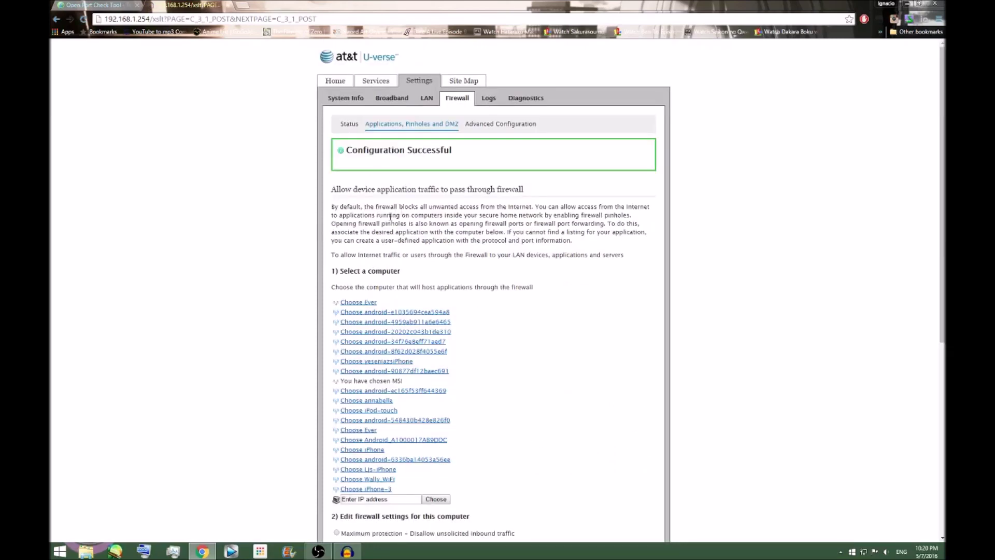
scroll(249, 249, down, 6)
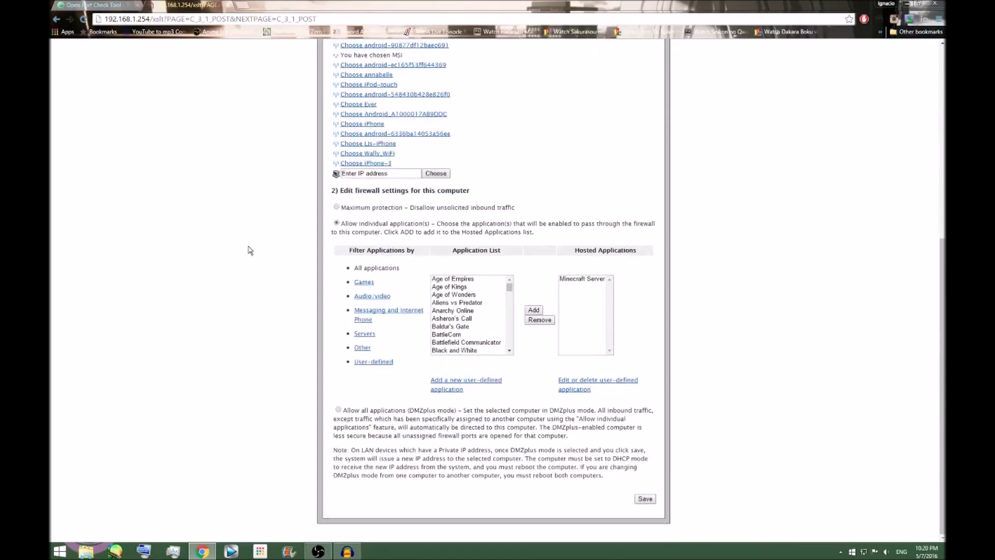
scroll(248, 250, up, 1)
Step: Switch to the Port Forwarding Tester page and check the status of port 25565 on the current external address
key(ctrl+shift+Tab)
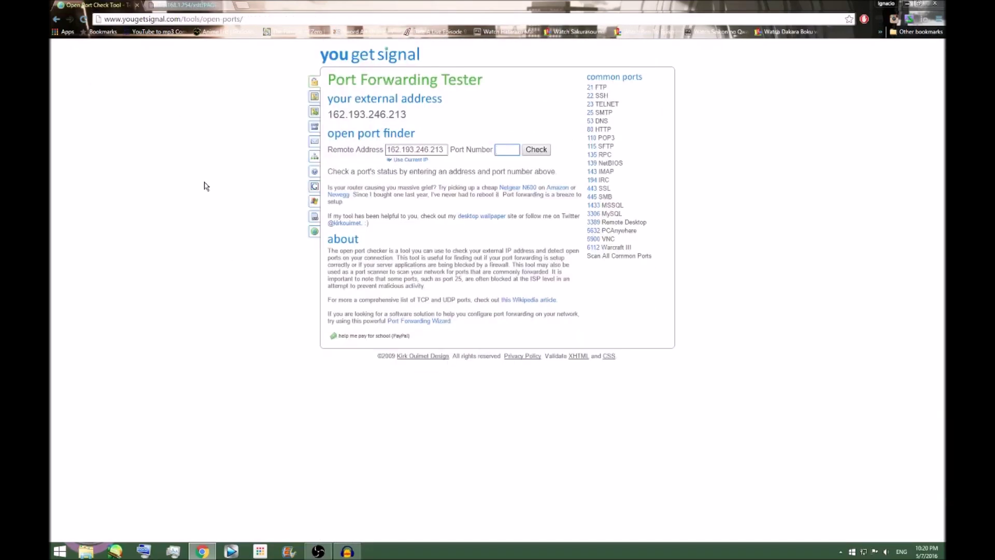
click(125, 20)
click(274, 23)
click(507, 149)
click(538, 151)
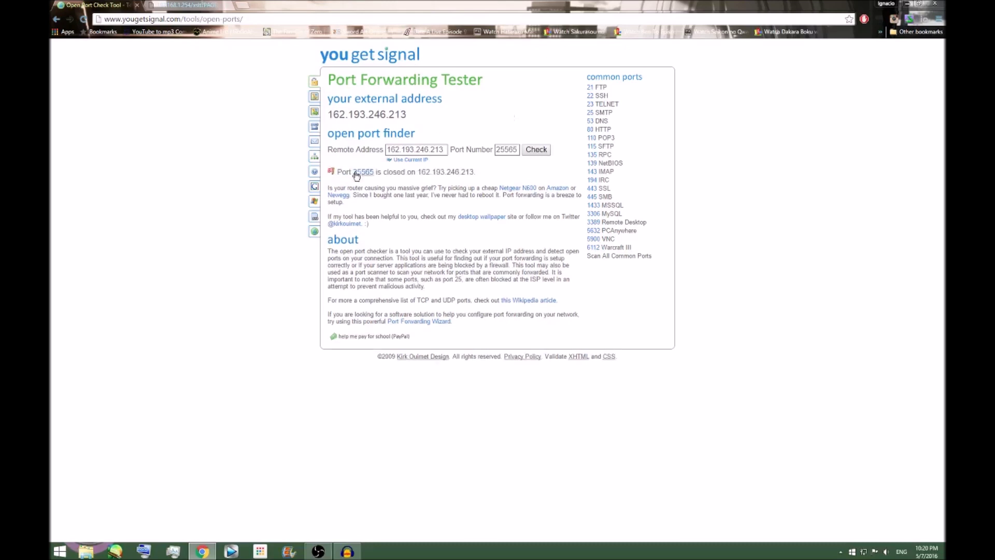
drag(337, 172, 489, 177)
click(490, 177)
Step: Reload the Port Forwarding Tester page and test port 25565 again
click(84, 19)
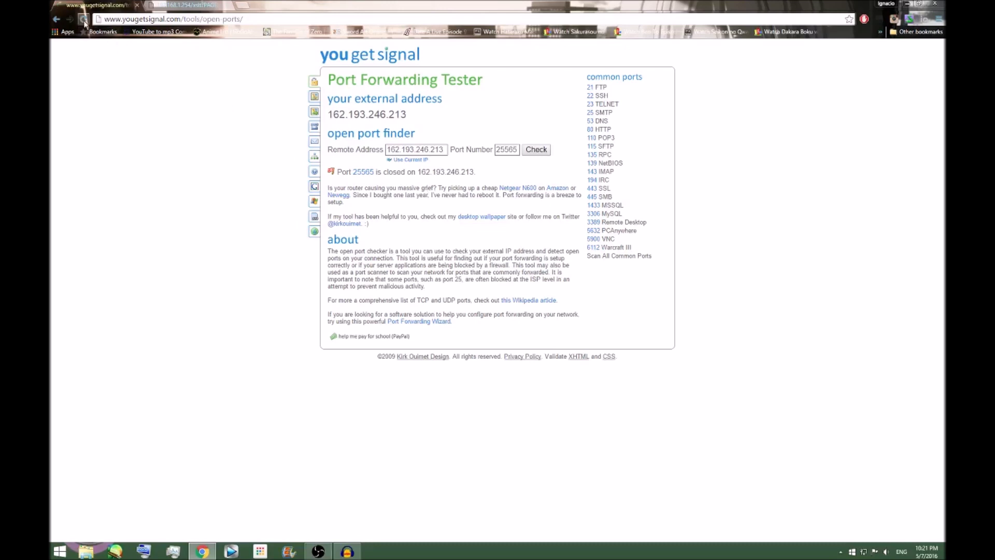
double_click(513, 149)
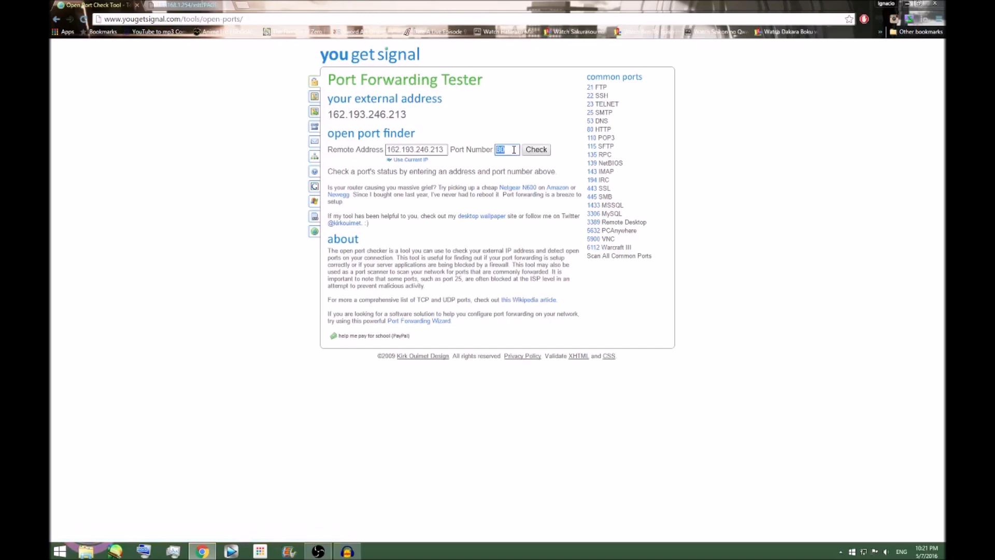
click(529, 153)
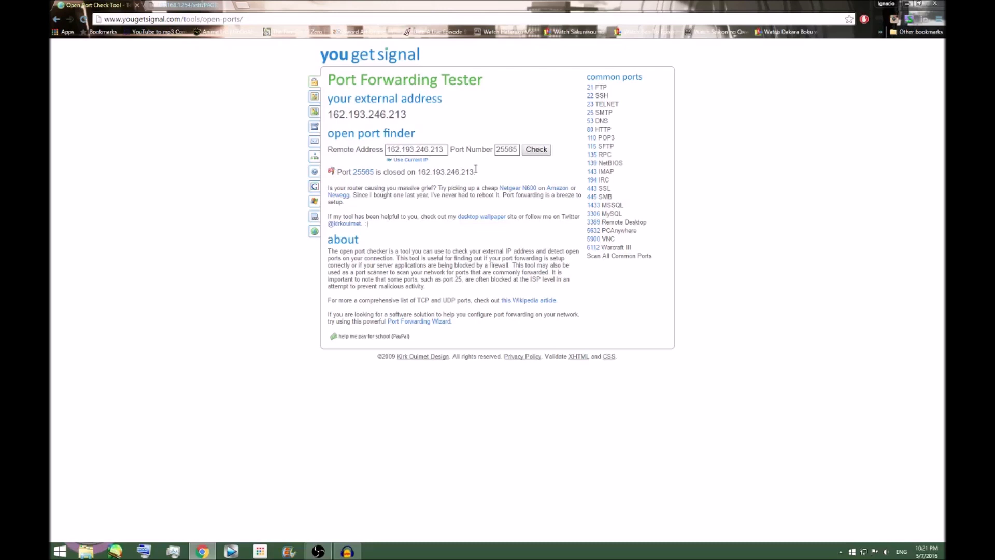
drag(475, 169, 338, 175)
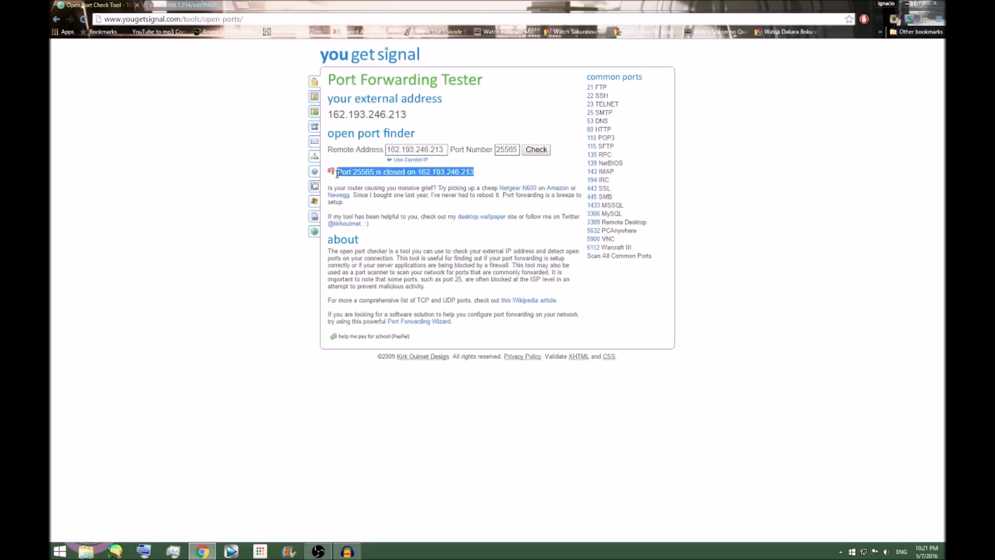
click(333, 172)
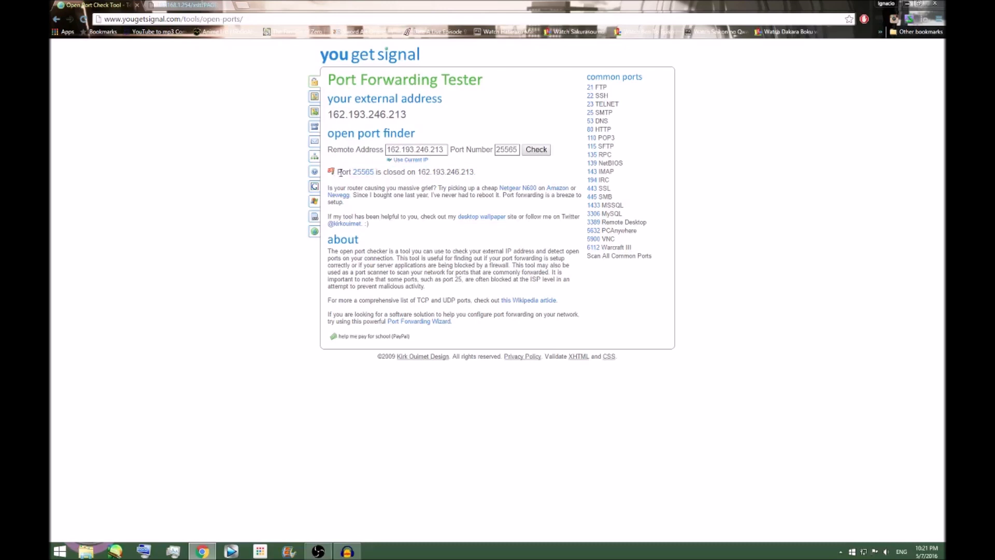
drag(337, 171, 478, 174)
click(475, 176)
drag(384, 172, 495, 177)
key(ctrl+c)
click(404, 176)
click(494, 179)
Step: Open minecraft.net in a new browser tab and go to its download page
click(242, 5)
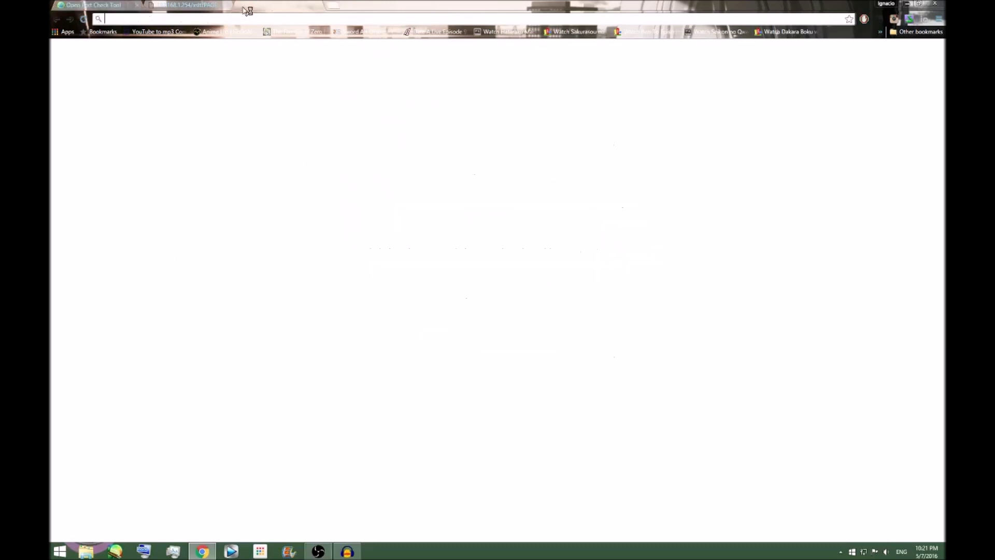
text(minecraft.net)
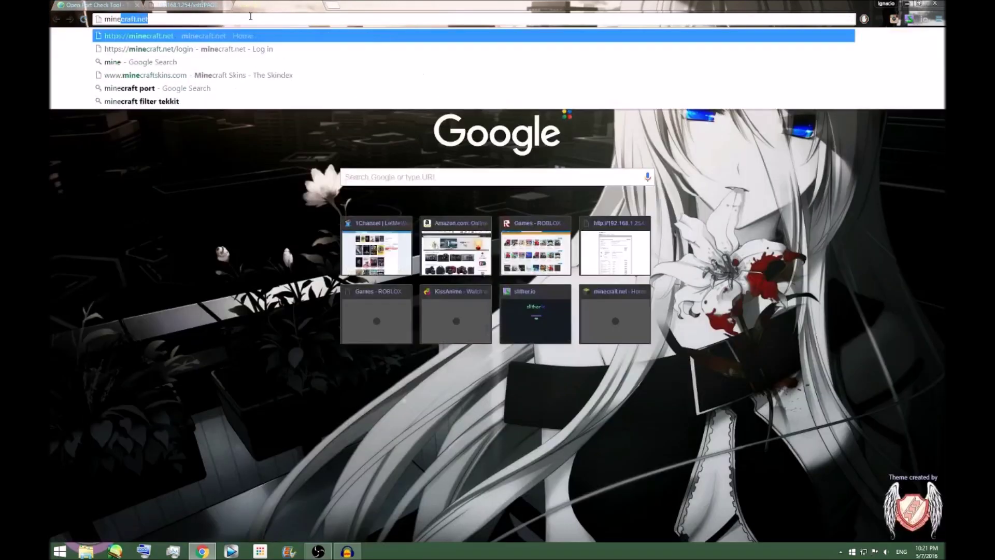
key(Return)
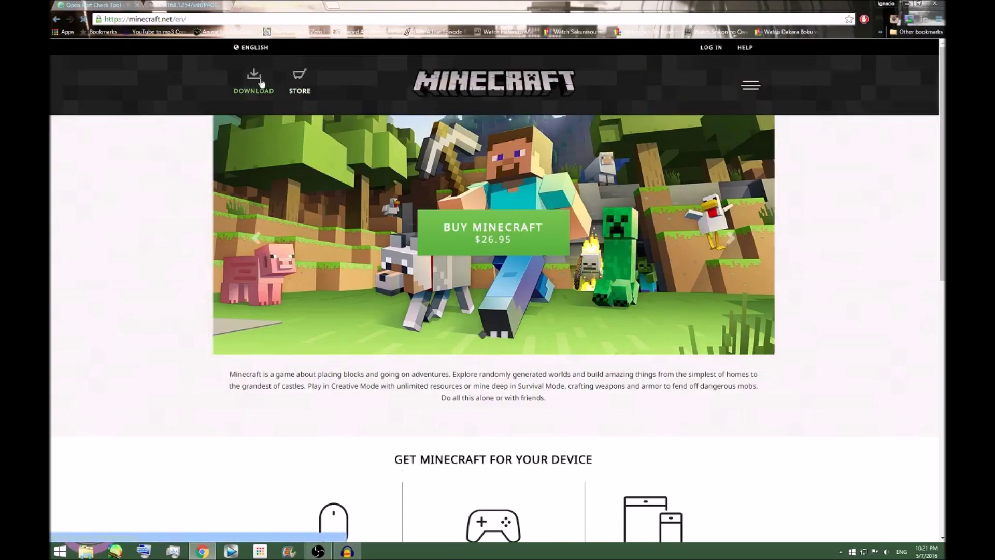
click(254, 82)
Step: Download minecraft_server.1.9.2.jar from the multiplayer server setup section, keep the file, and place it on the desktop
drag(363, 271, 343, 271)
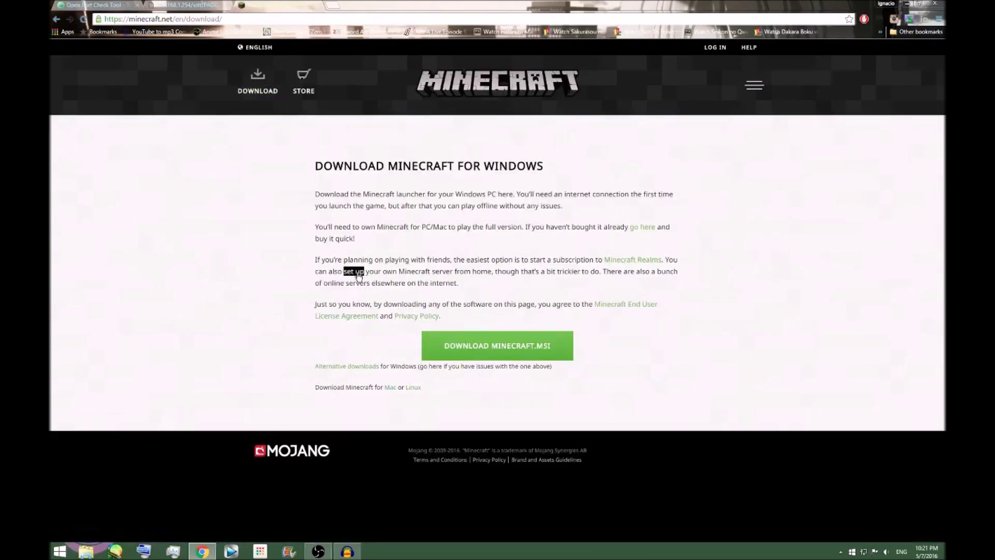
scroll(344, 271, down, 3)
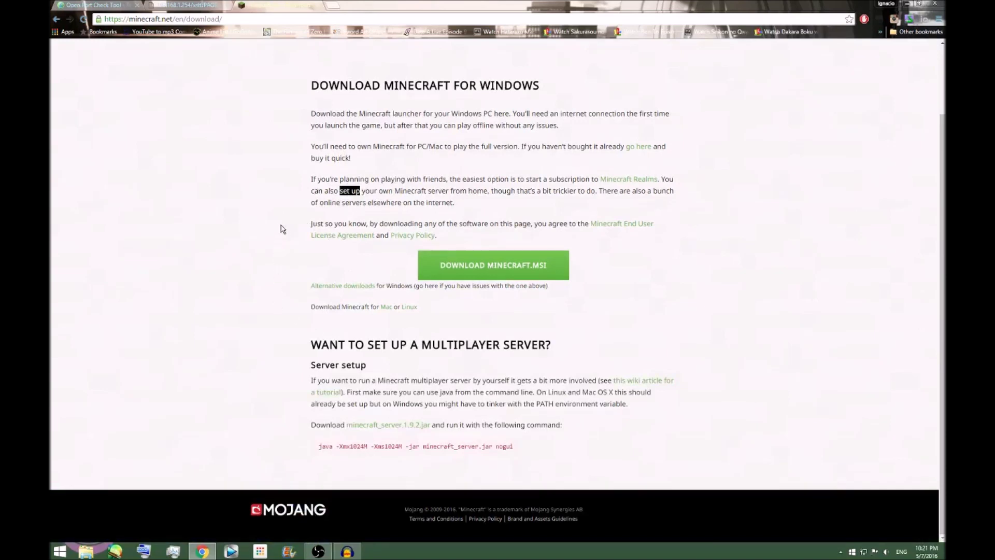
click(361, 430)
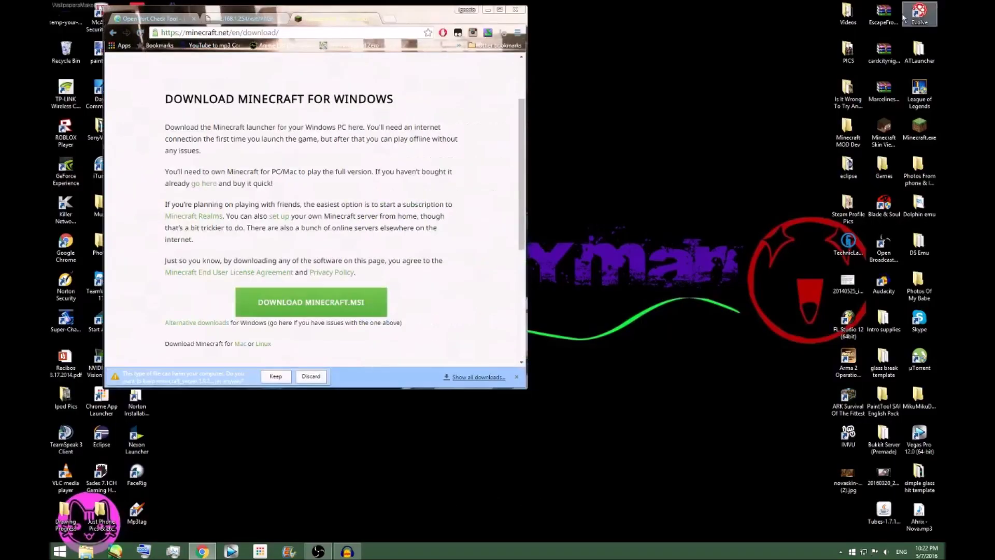
click(918, 3)
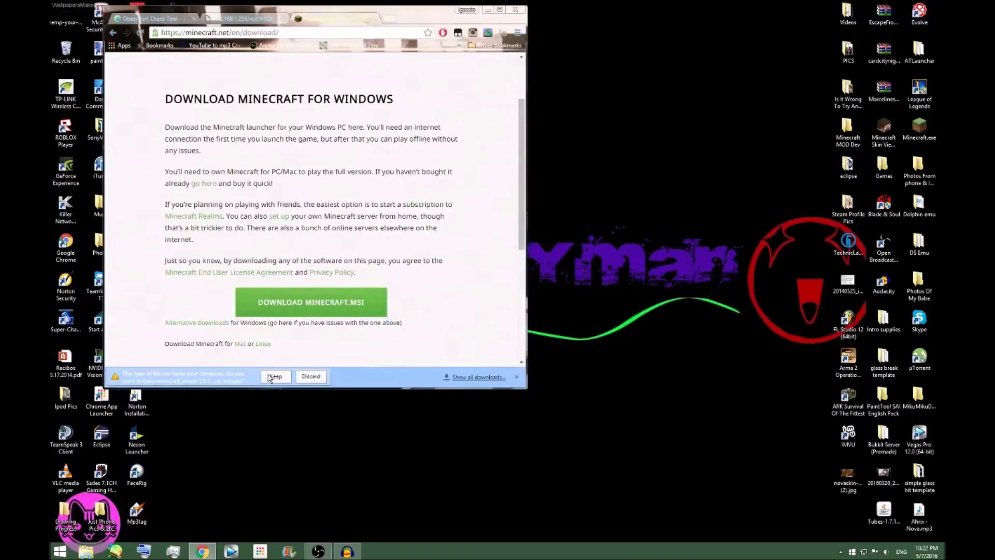
click(275, 376)
drag(150, 378, 585, 158)
Step: Create a desktop folder named Server and move the downloaded Minecraft server jar into it
right_click(678, 186)
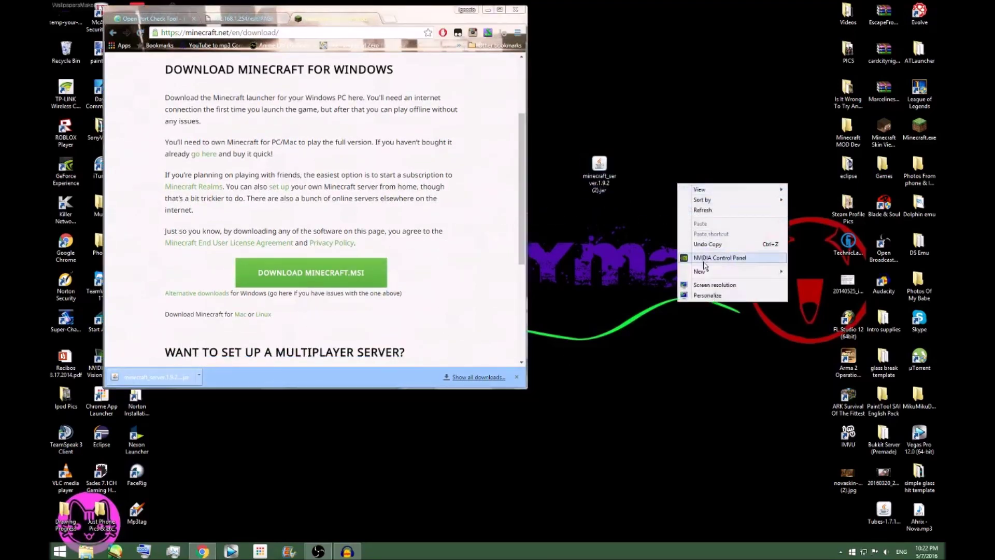
mouse_move(707, 272)
click(791, 272)
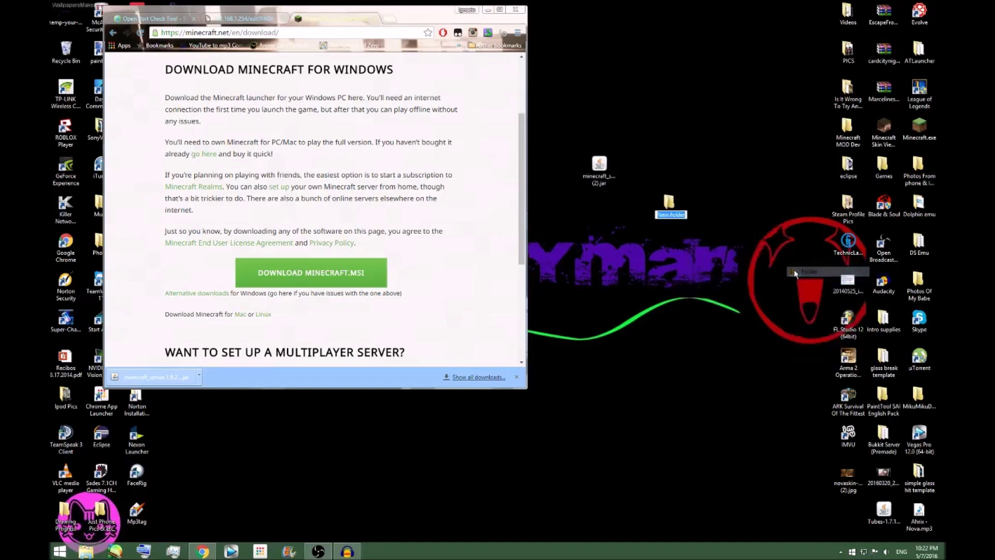
text(server)
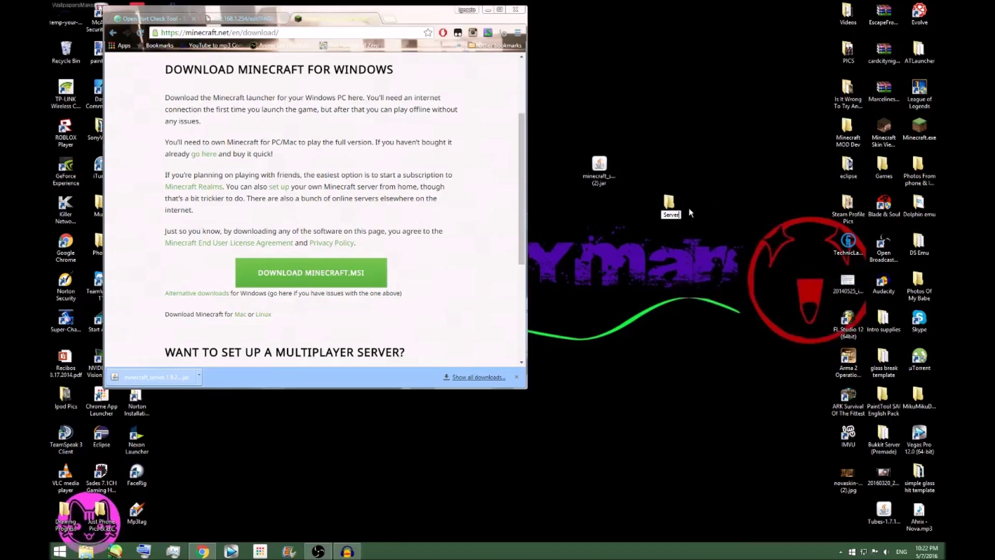
key(Return)
drag(599, 165, 676, 217)
Step: Open the Server folder and run the Minecraft server jar to generate its initial files
double_click(673, 213)
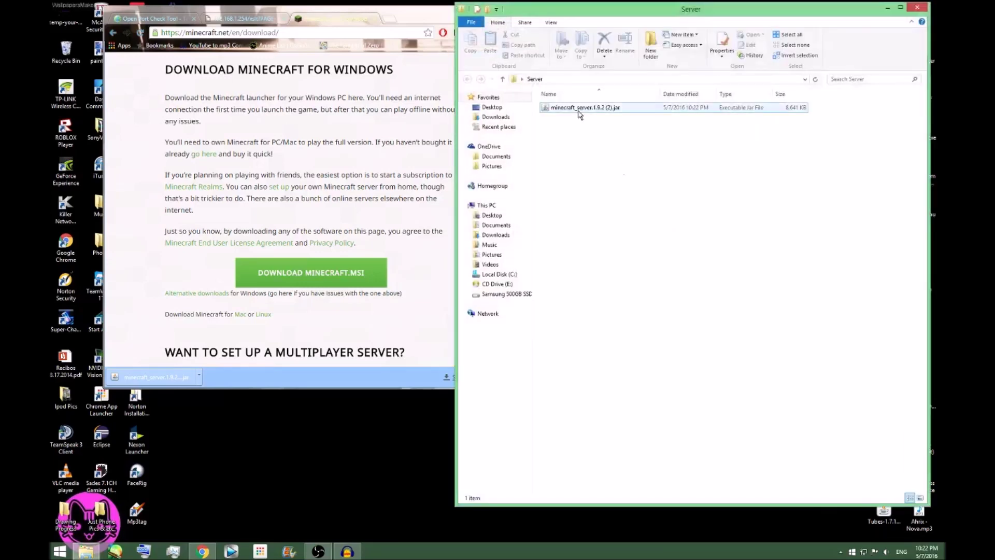
click(578, 114)
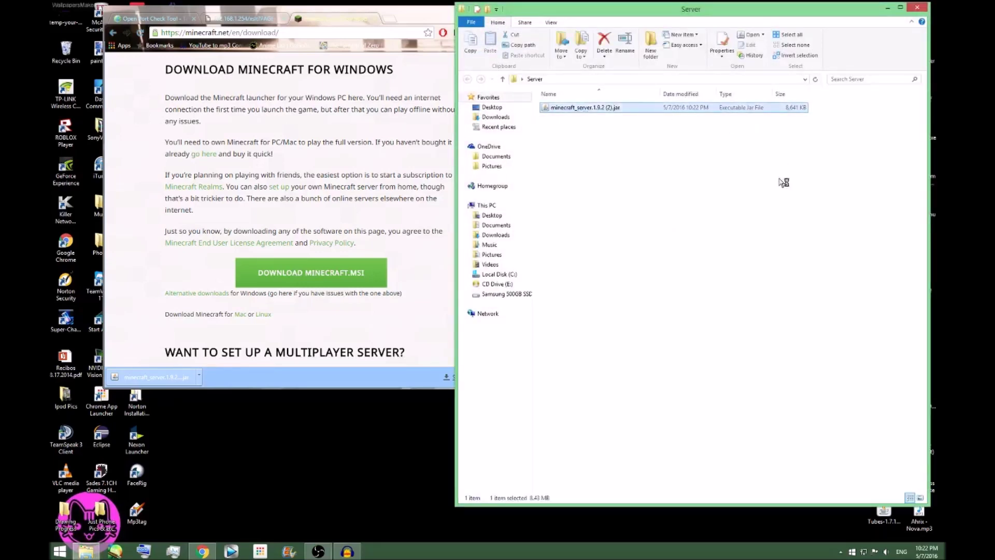
double_click(588, 110)
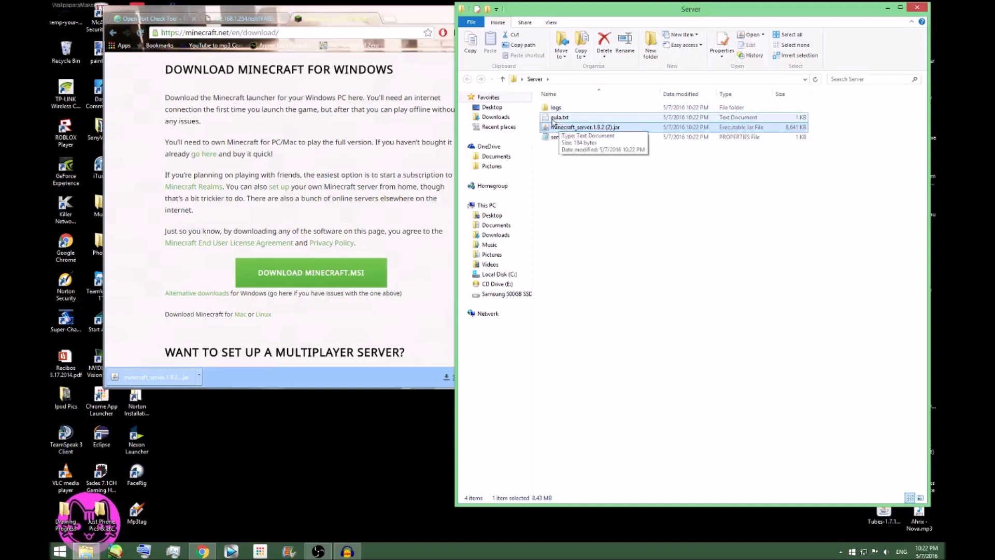
Step: Accept the licence agreement by setting eula=true in eula.txt, and save the file
double_click(553, 118)
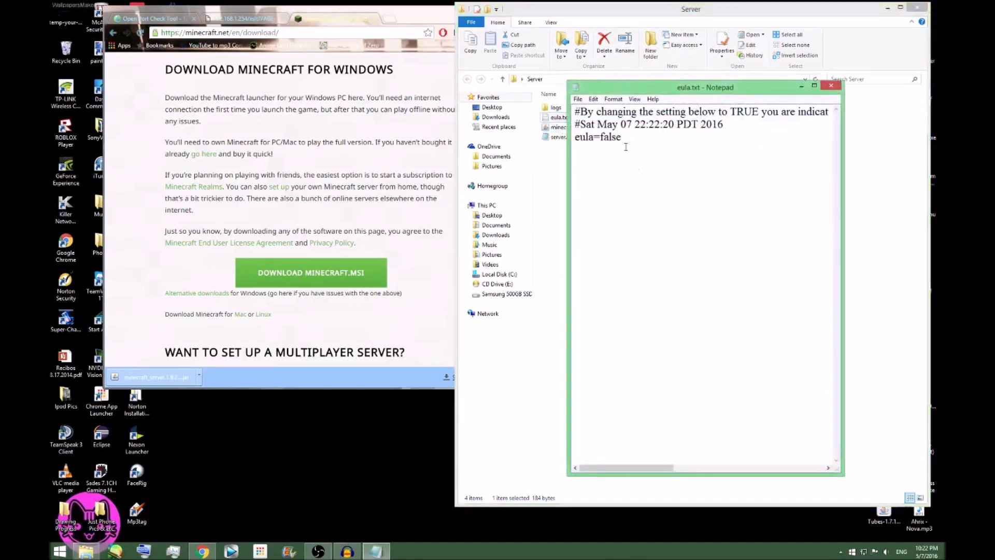
drag(624, 141, 601, 137)
key(BackSpace)
text(tru)
drag(623, 466, 620, 440)
click(830, 86)
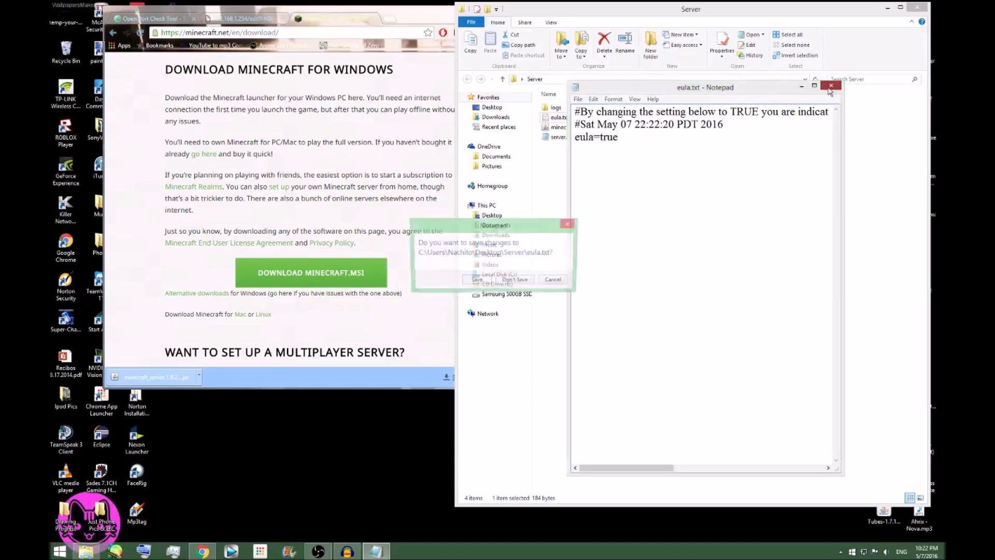
click(484, 285)
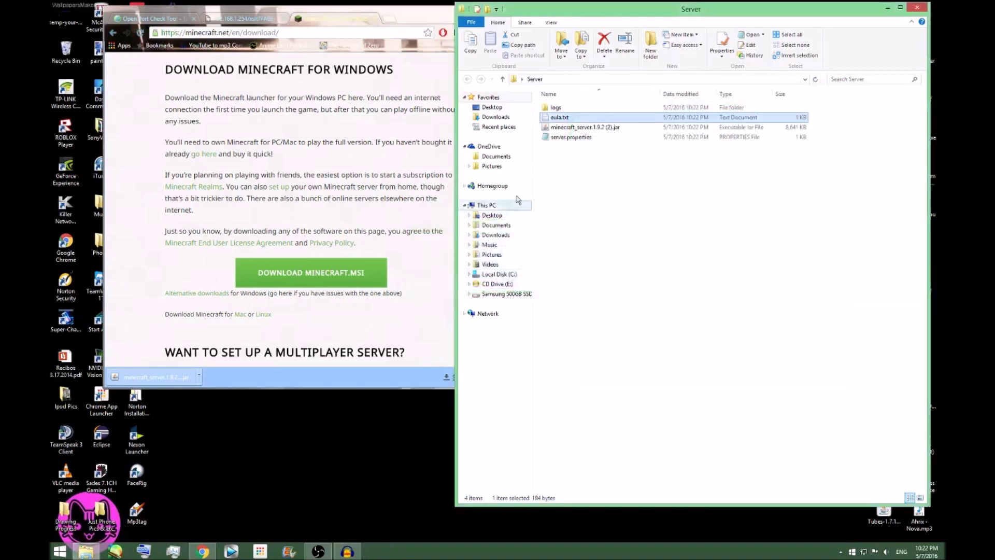
Step: Run the Minecraft server jar again to generate the world, then shut the server down
click(575, 128)
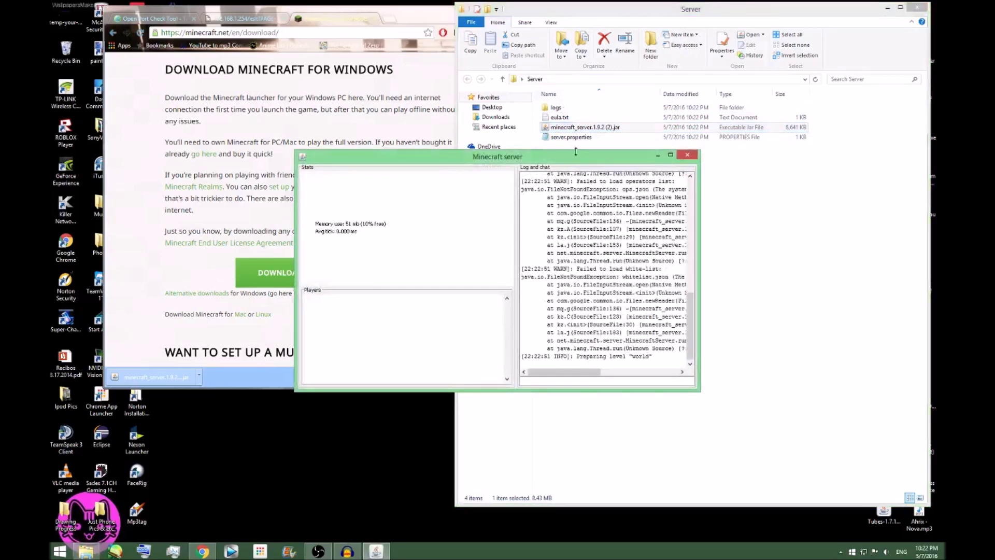
drag(602, 157, 369, 136)
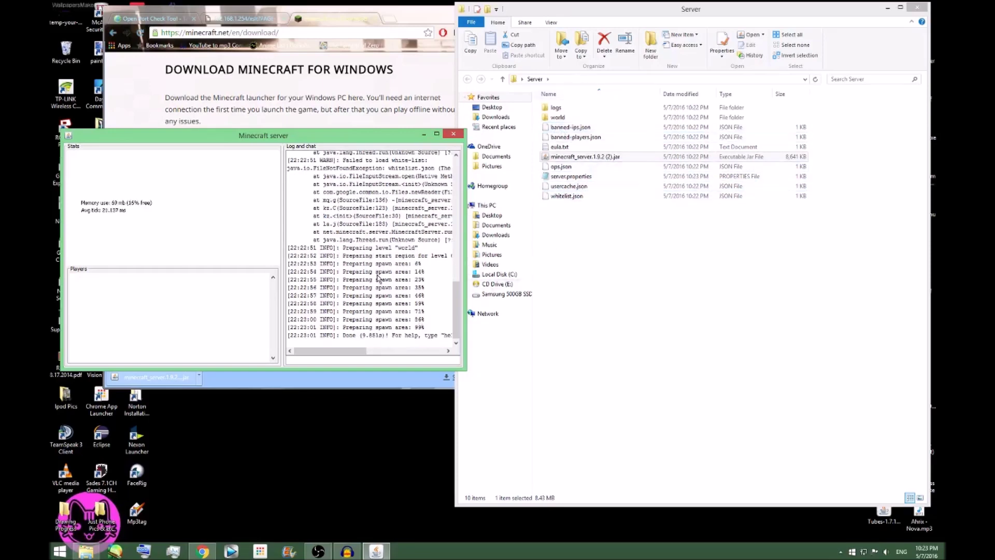
click(454, 134)
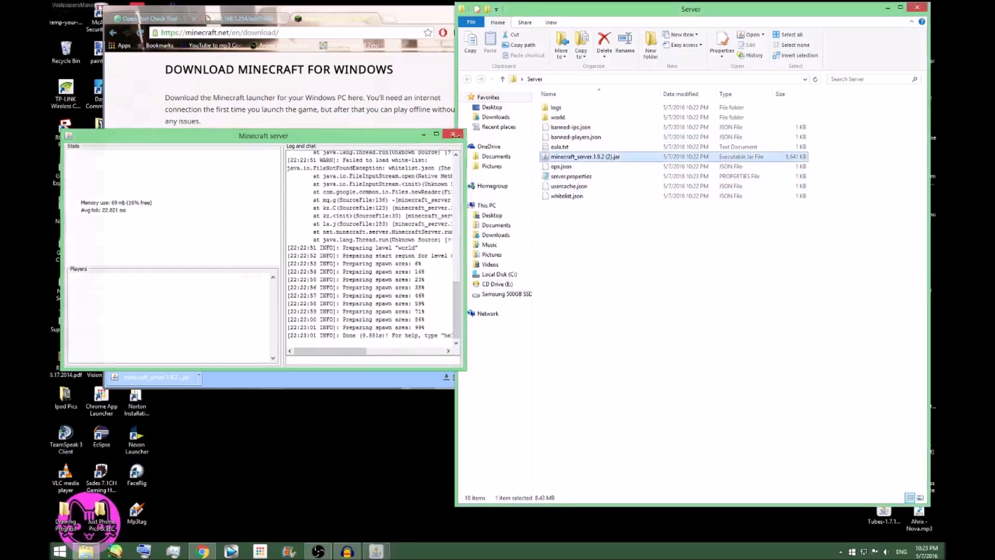
Step: Paste the copied external IP address as server-ip in server.properties, save the file, and try to run the server jar
double_click(572, 177)
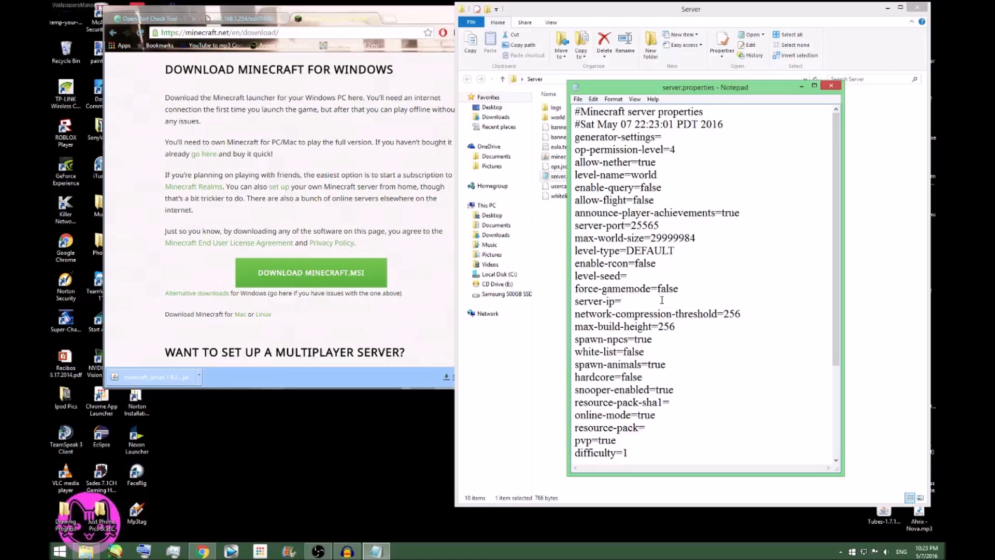
right_click(629, 303)
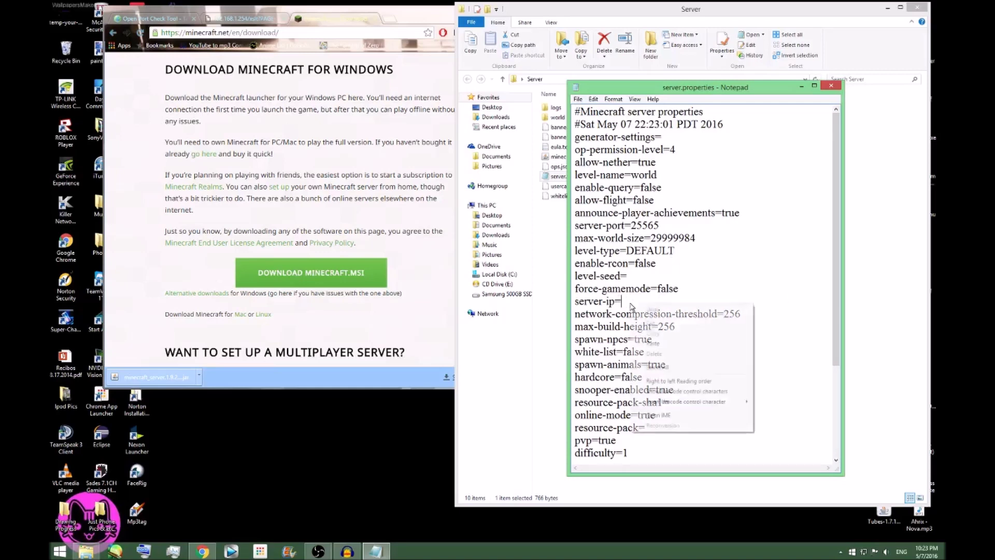
click(661, 344)
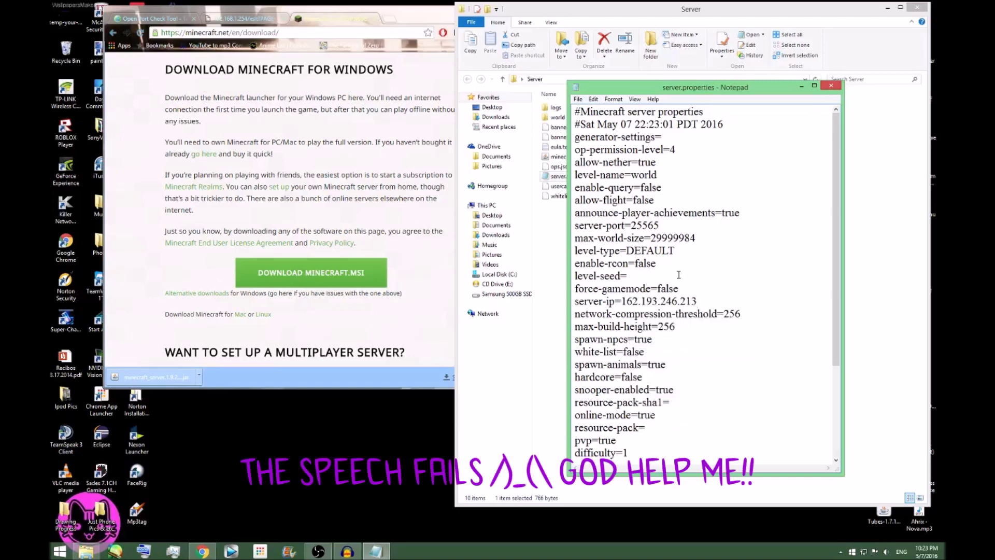
click(830, 85)
click(833, 80)
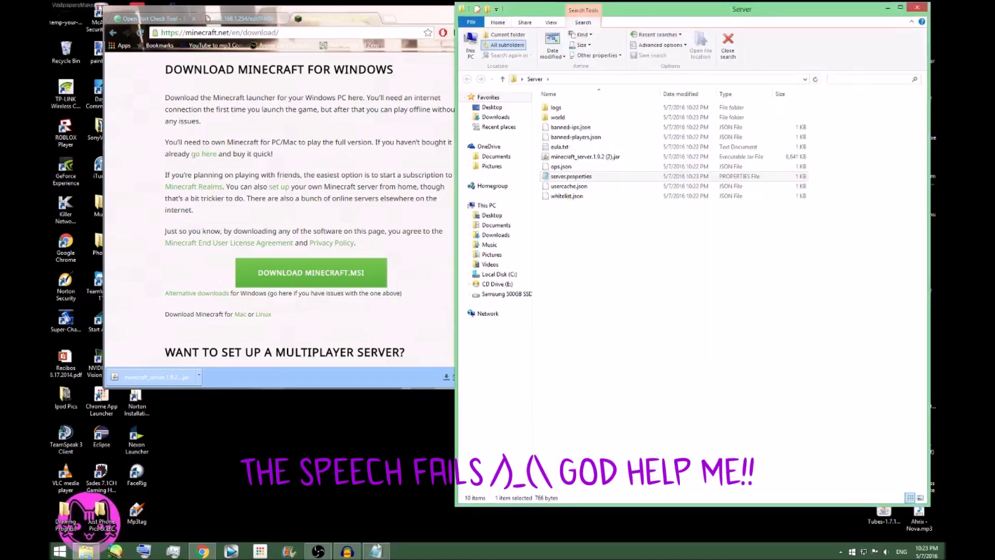
click(377, 550)
click(833, 87)
click(478, 280)
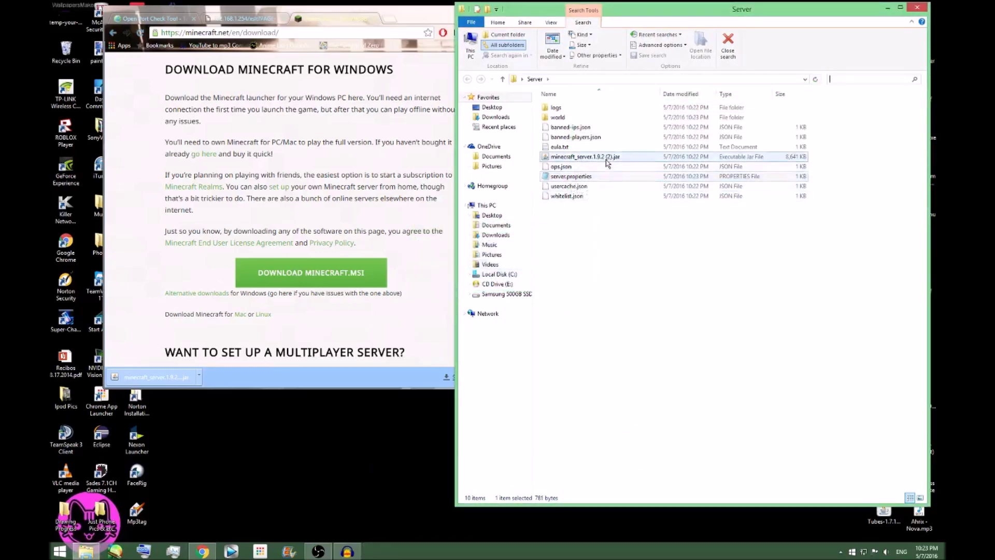
double_click(606, 157)
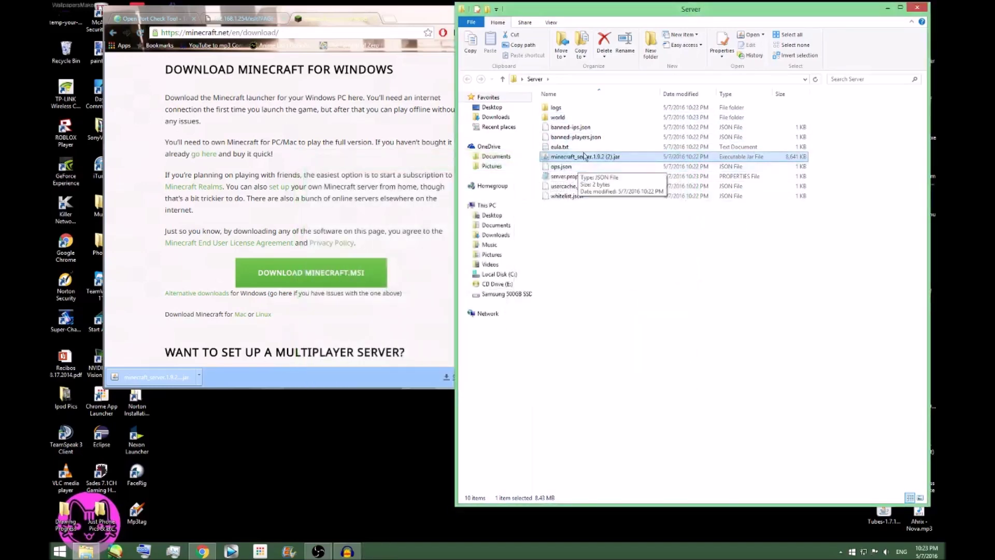
Step: Clear the server-ip value in server.properties and save the file
double_click(654, 176)
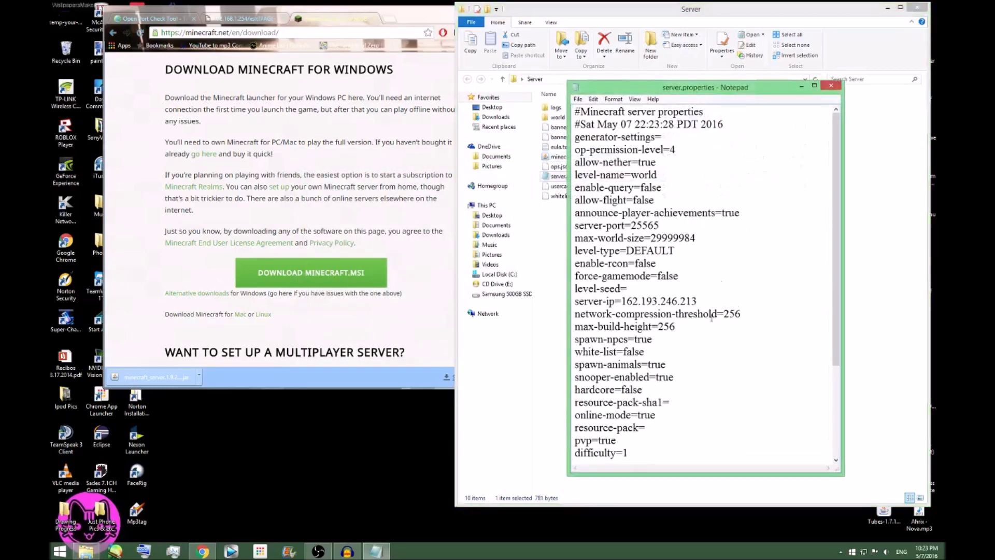
drag(698, 302, 624, 300)
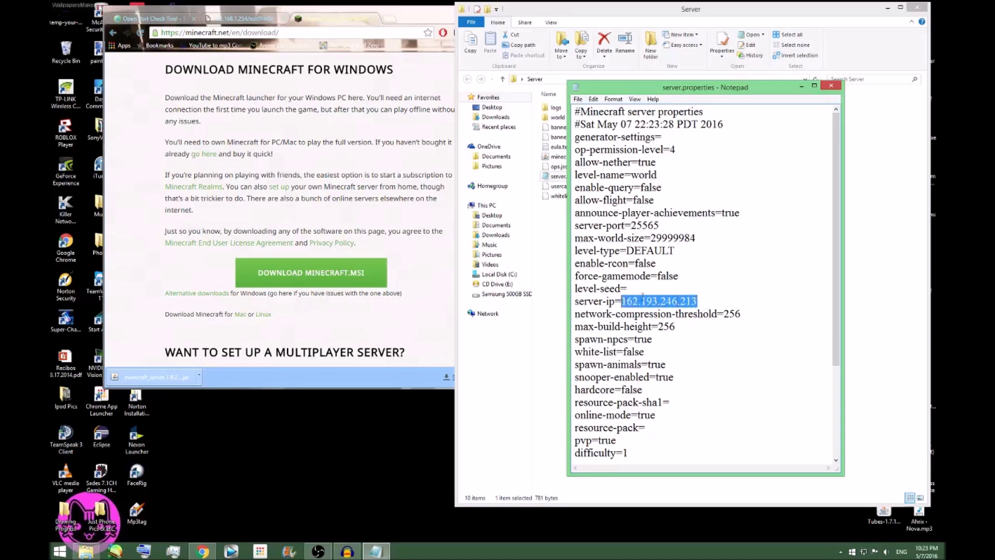
key(BackSpace)
click(831, 86)
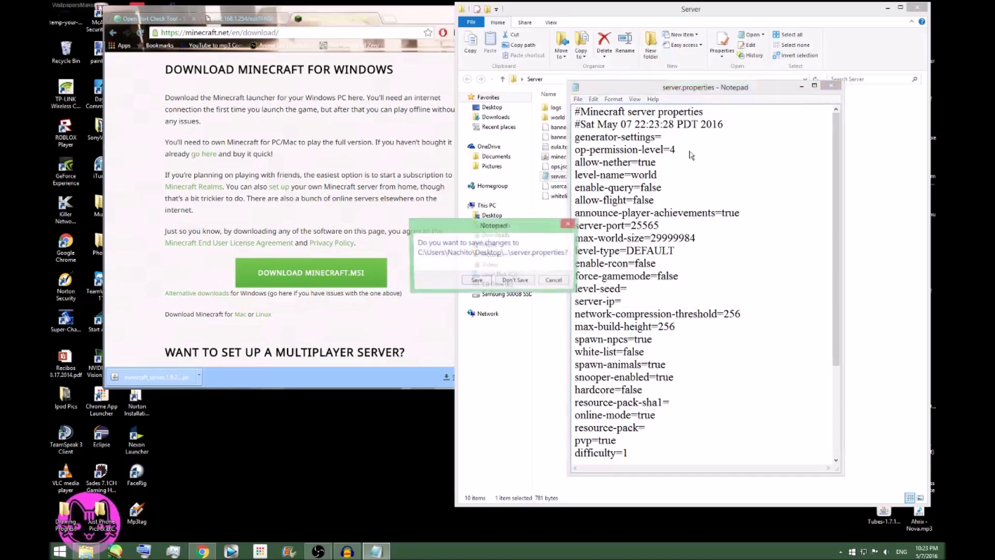
click(478, 280)
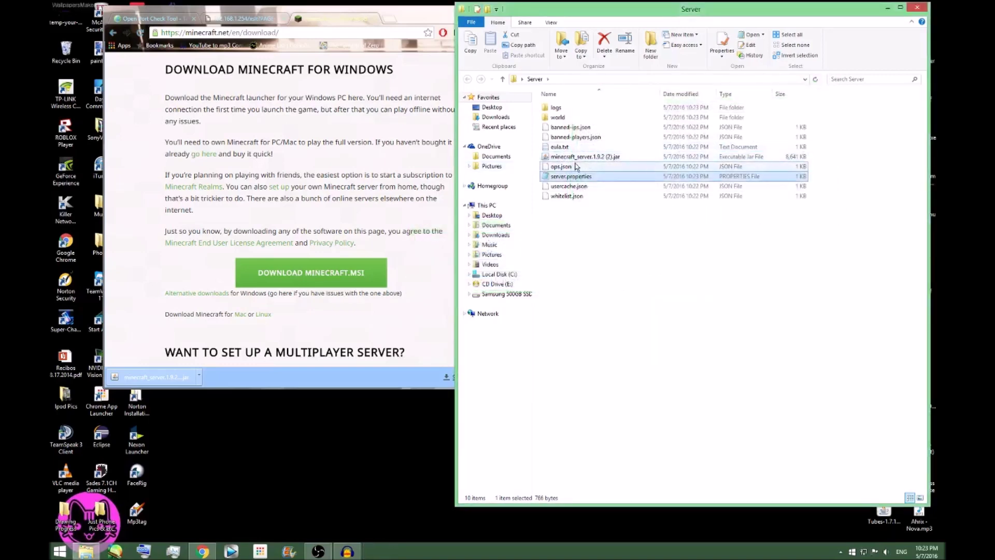
Step: Start the Minecraft server and retest port 25565 on the Port Forwarding Tester page
drag(571, 162, 682, 312)
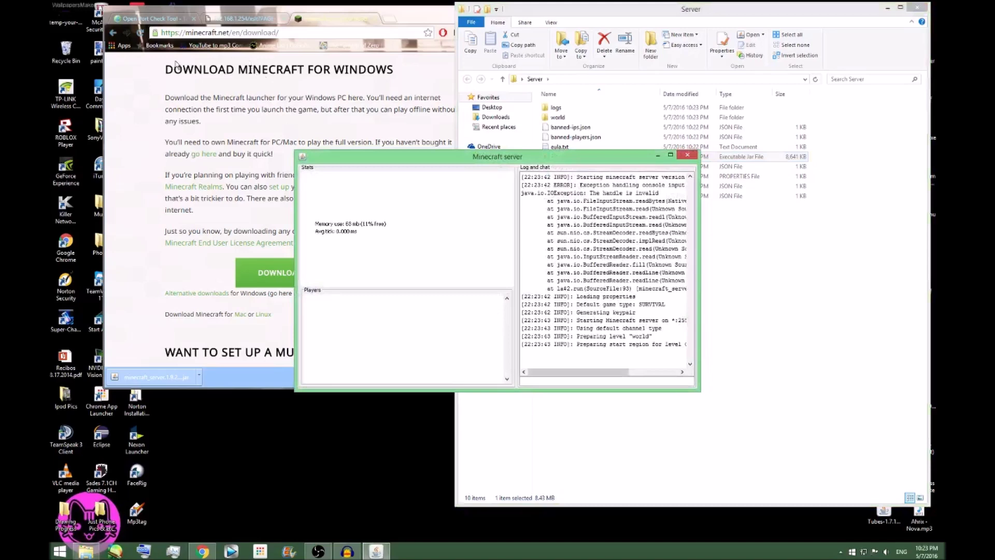
click(153, 19)
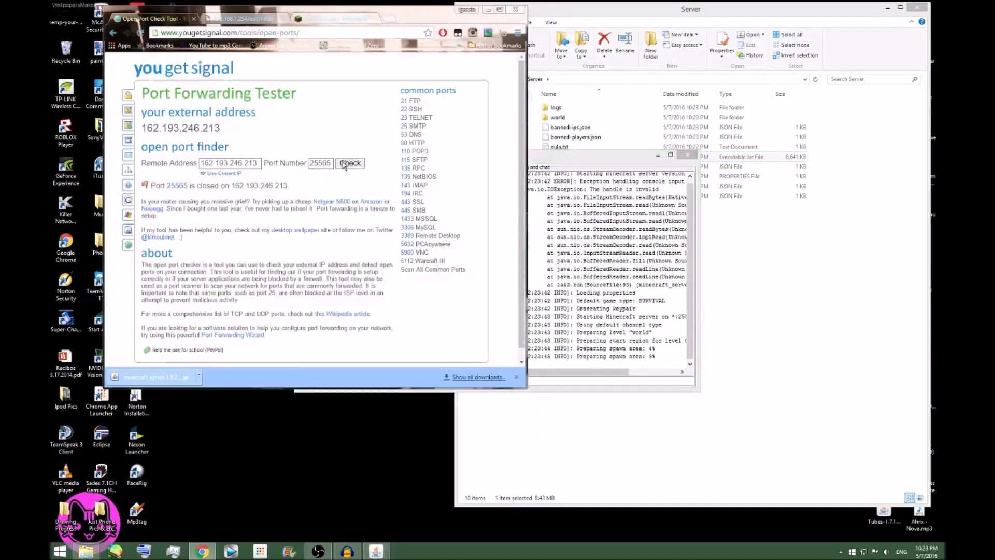
click(344, 164)
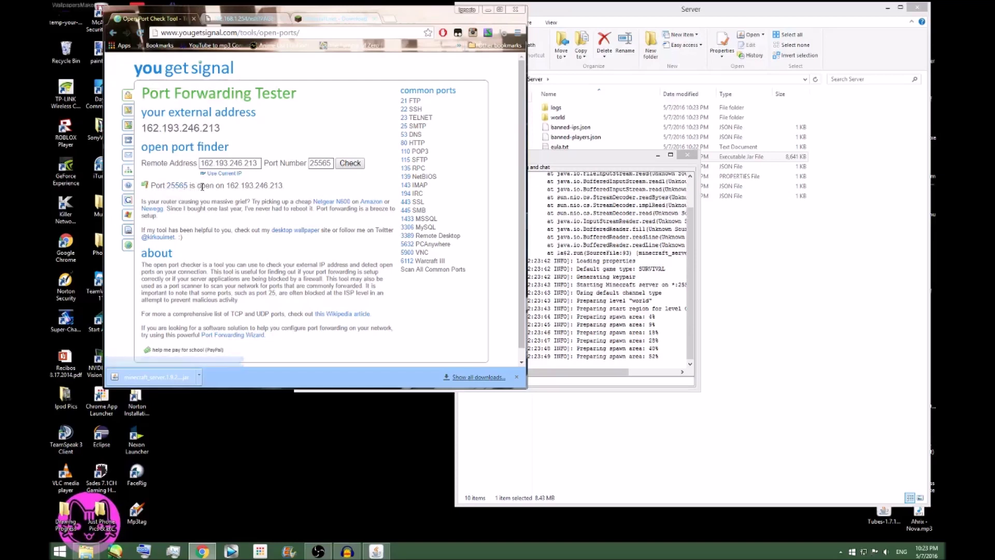
drag(229, 186, 260, 188)
click(273, 192)
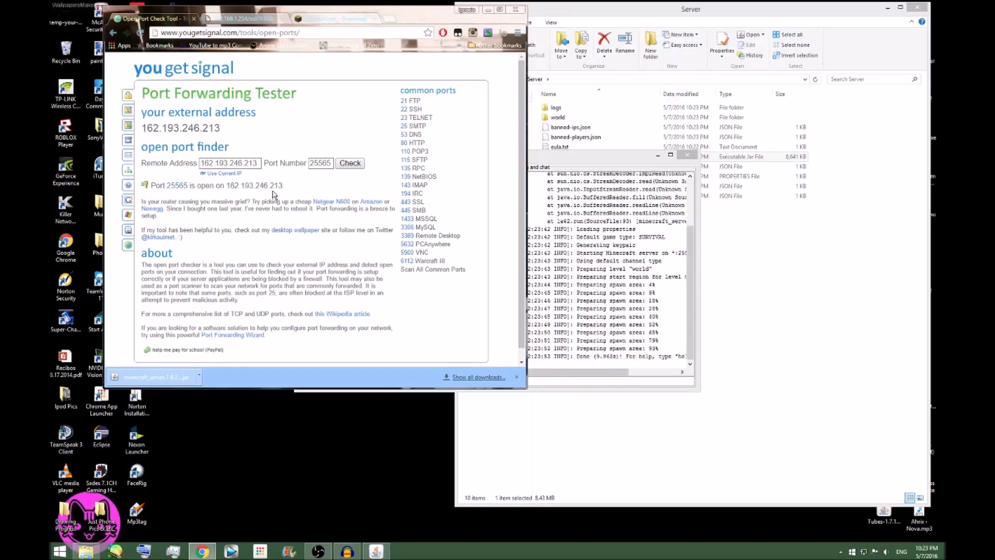
Step: Clear away the browser and folder windows, launch Minecraft 1.9.2 with the Clean profile, and open the multiplayer server list
click(488, 10)
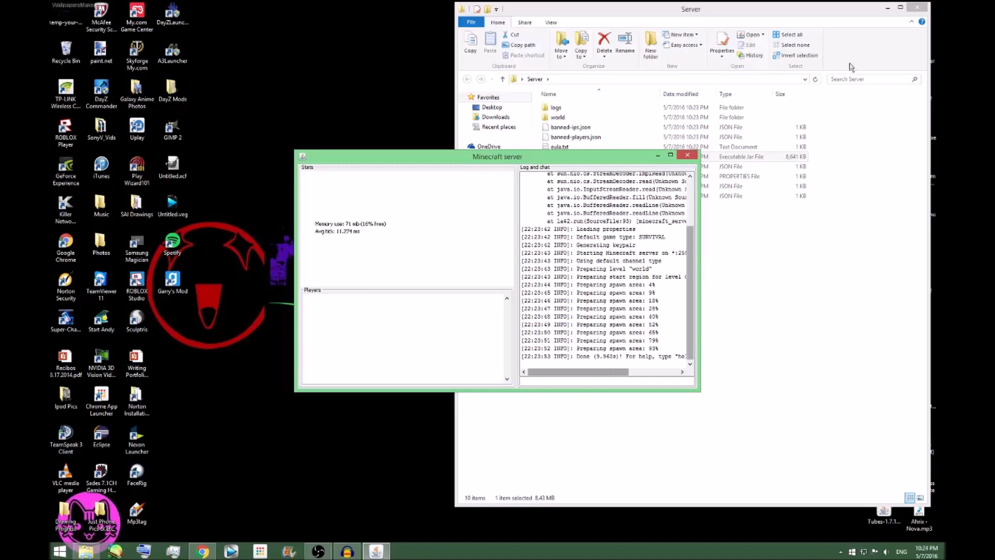
click(916, 8)
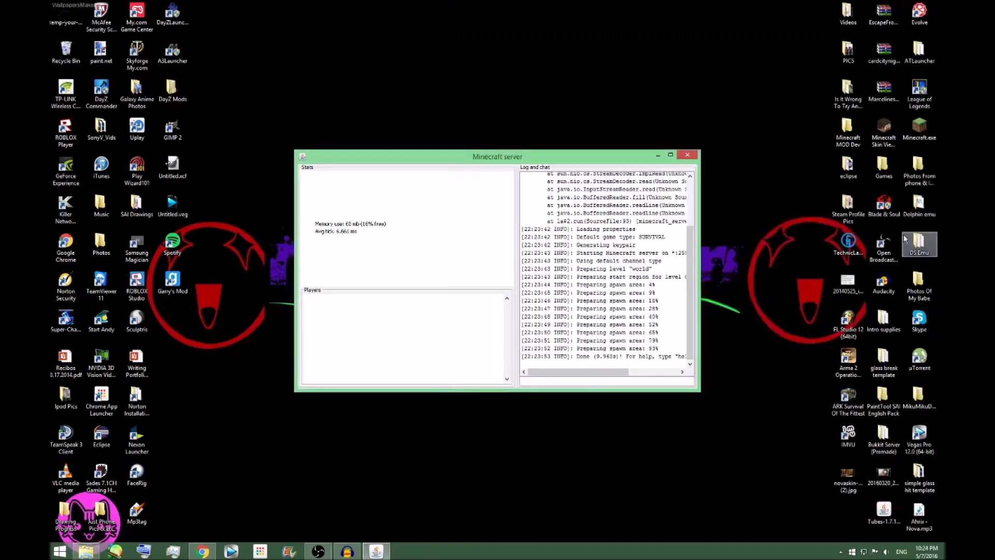
double_click(917, 128)
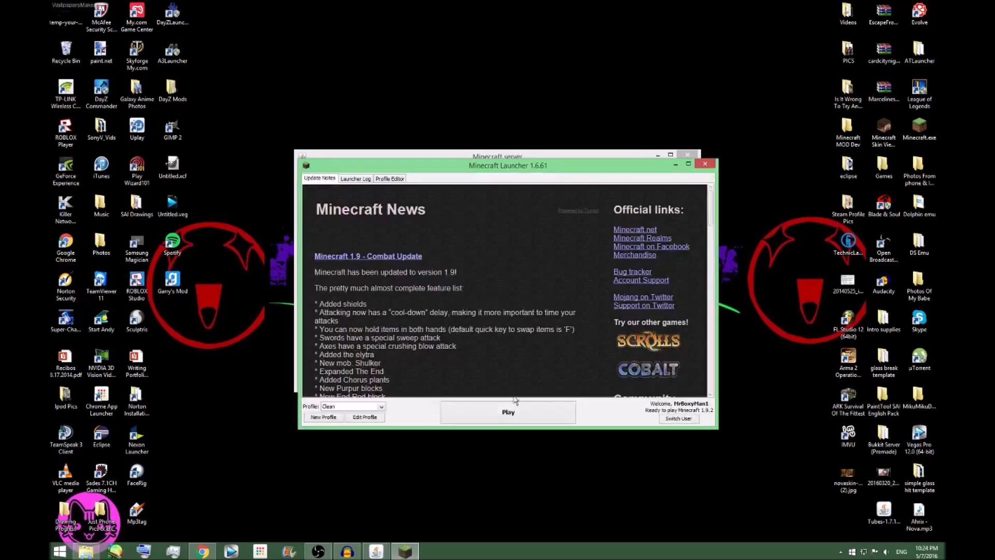
click(506, 408)
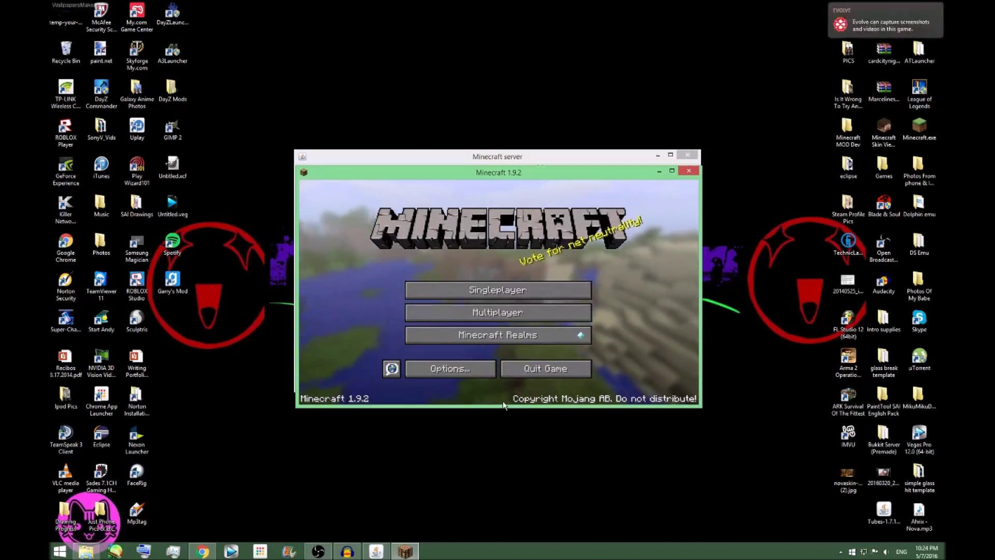
click(522, 313)
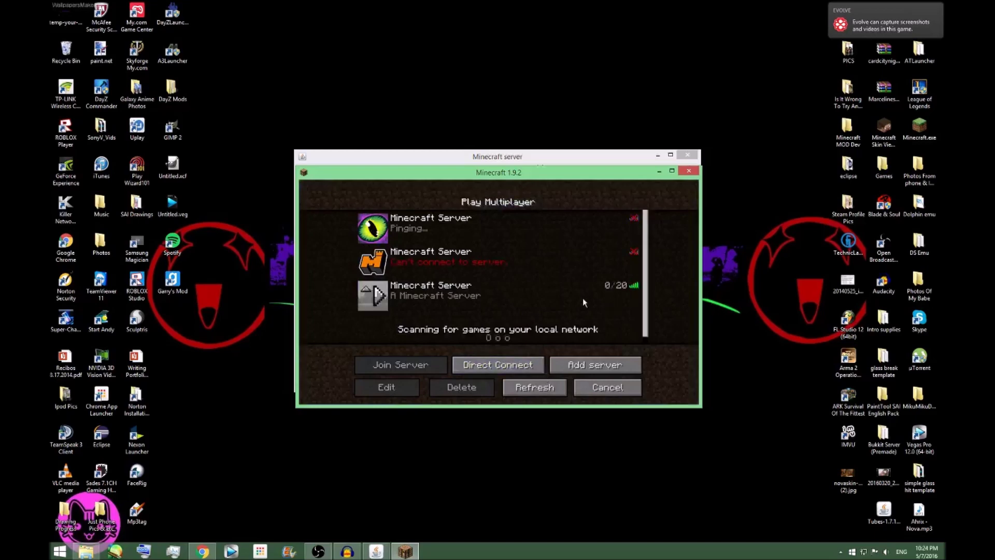
Step: Join the "A Minecraft Server" entry in the multiplayer list, maximize the game window, and swim up out of the water
double_click(582, 299)
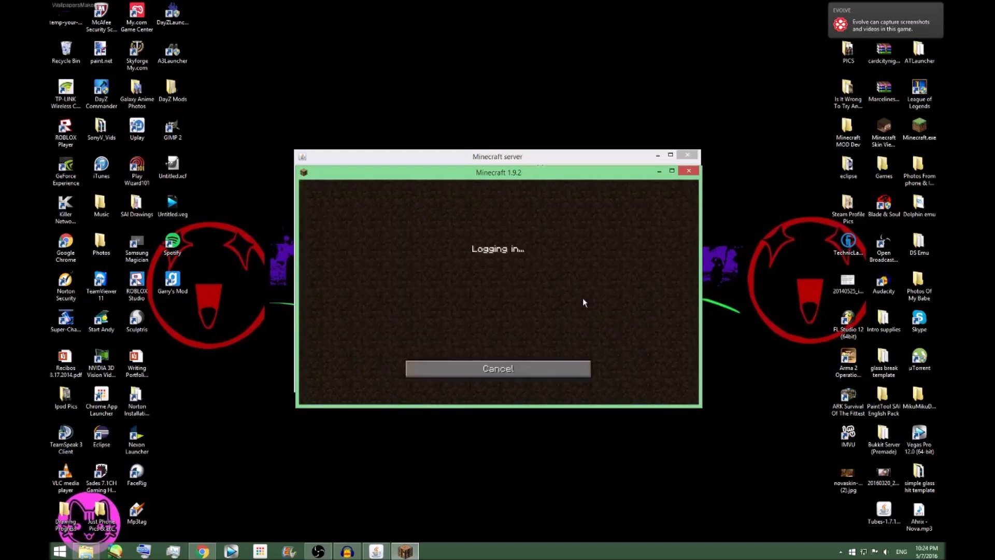
click(668, 173)
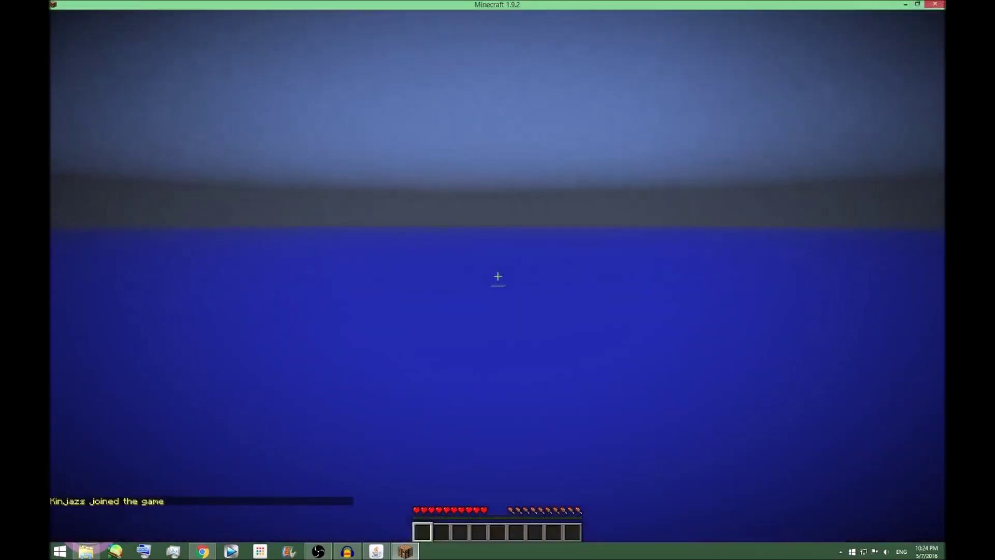
key(space)
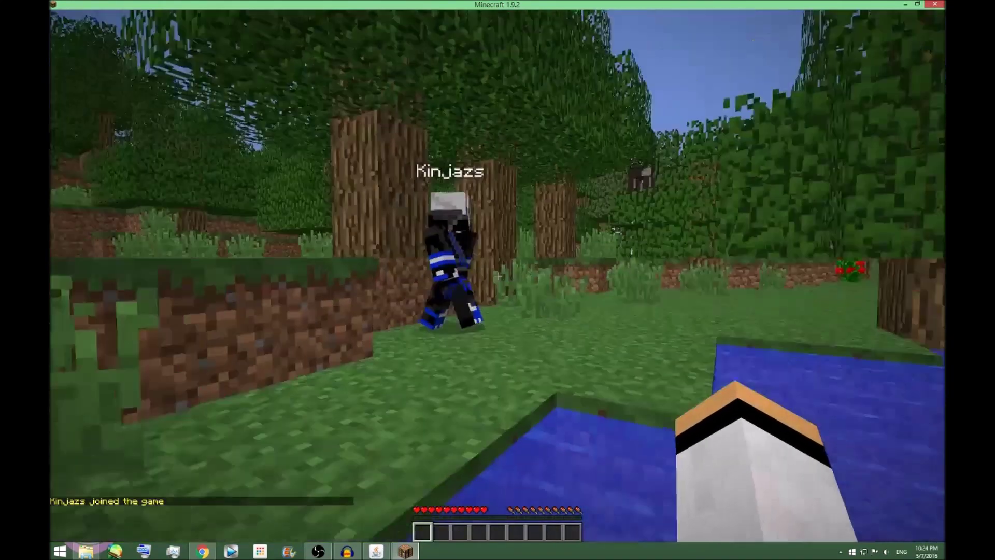
Step: Walk up to the other player and send the chat message "Hey panda"
key(w)
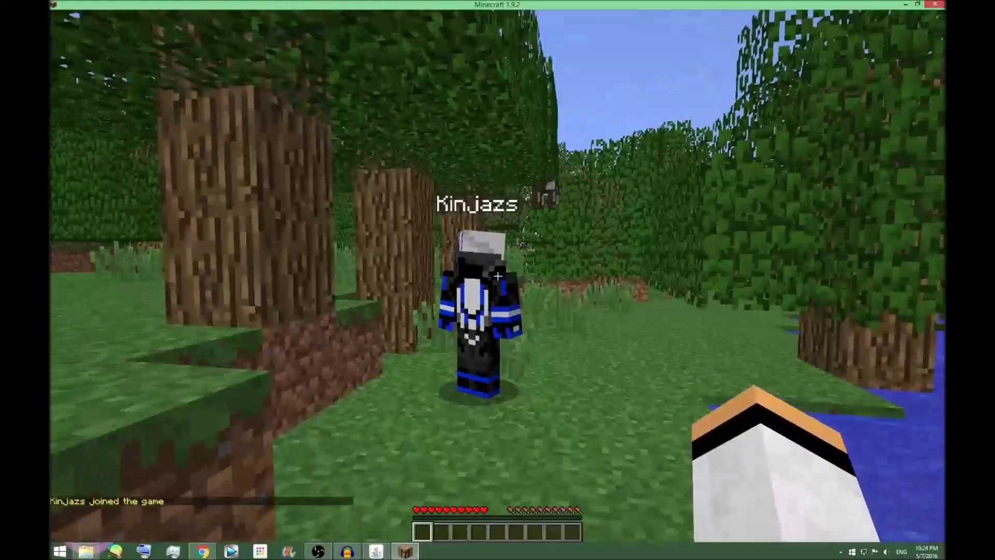
text(tHey panda)
key(Return)
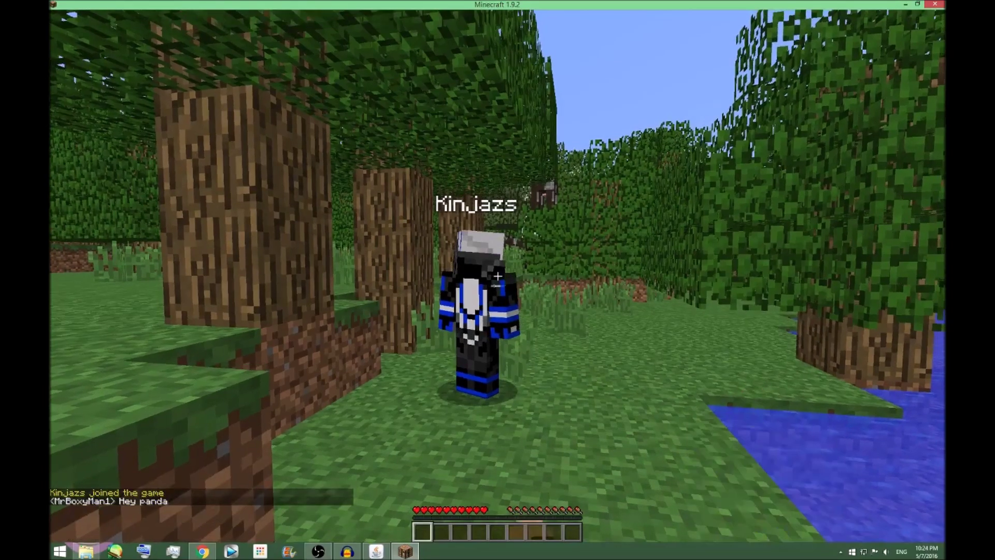
Step: Check the online player list and explore the server world through the forest and along the lakeshore
key(w)
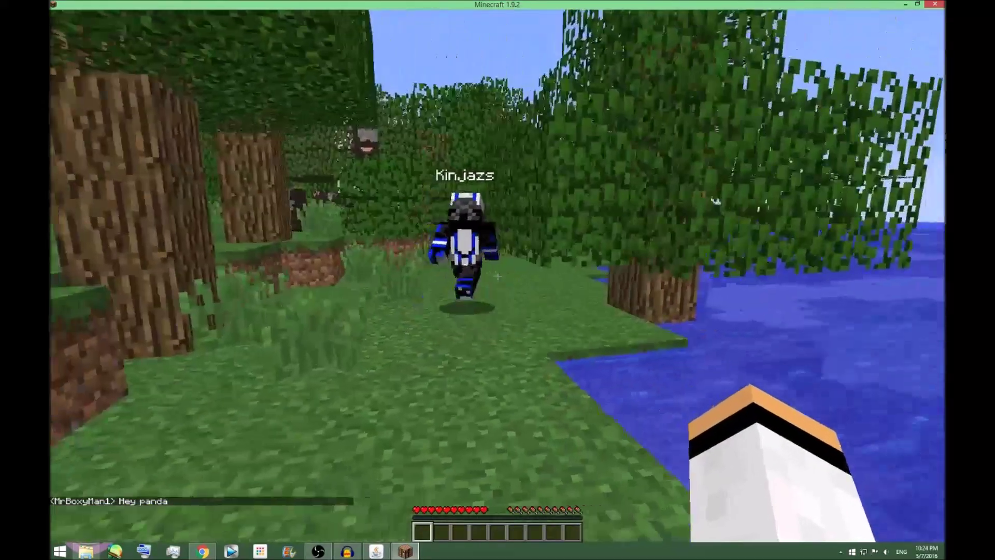
key(Tab)
key(w)
key(w)
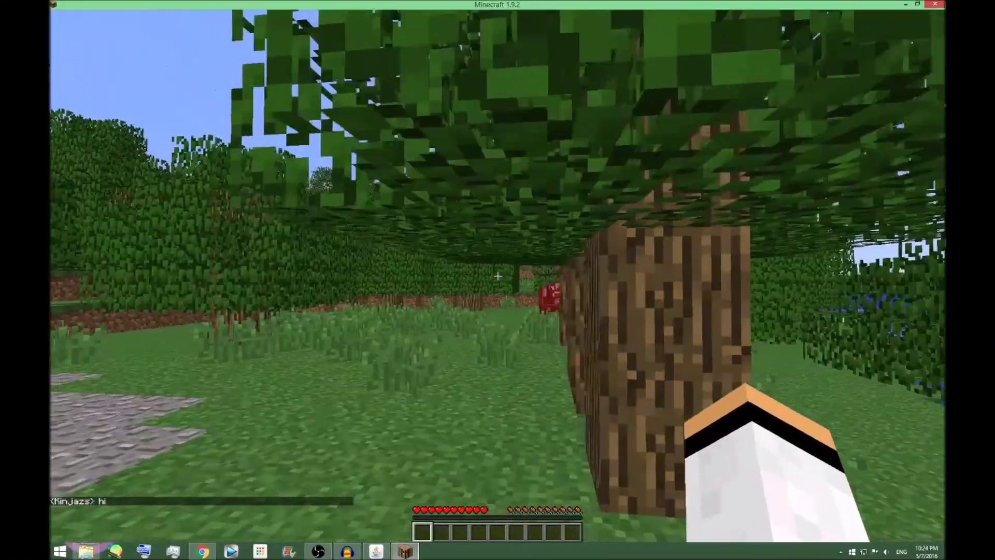
key(w)
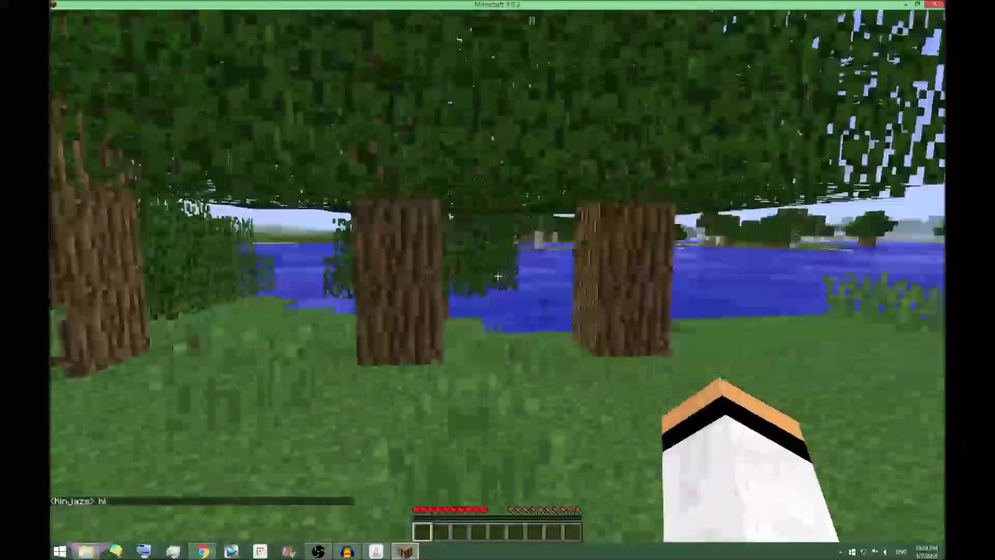
key(w)
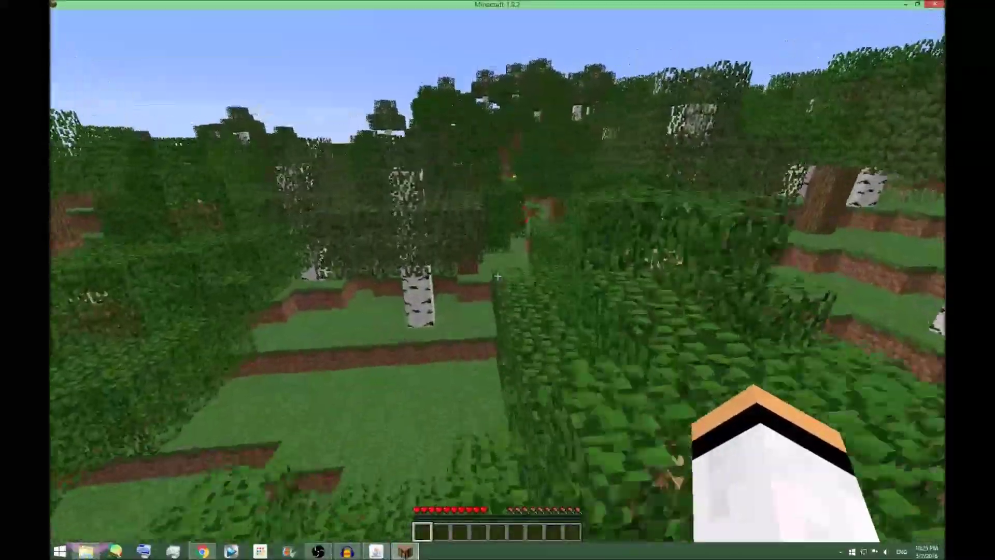
key(w)
key(w)
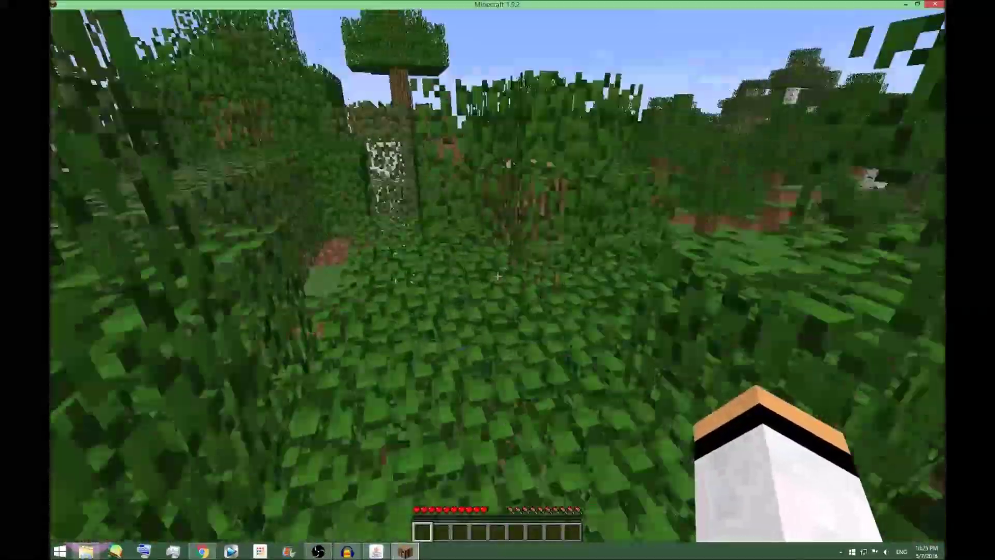
key(w)
key(w)
key(w)
key(w)
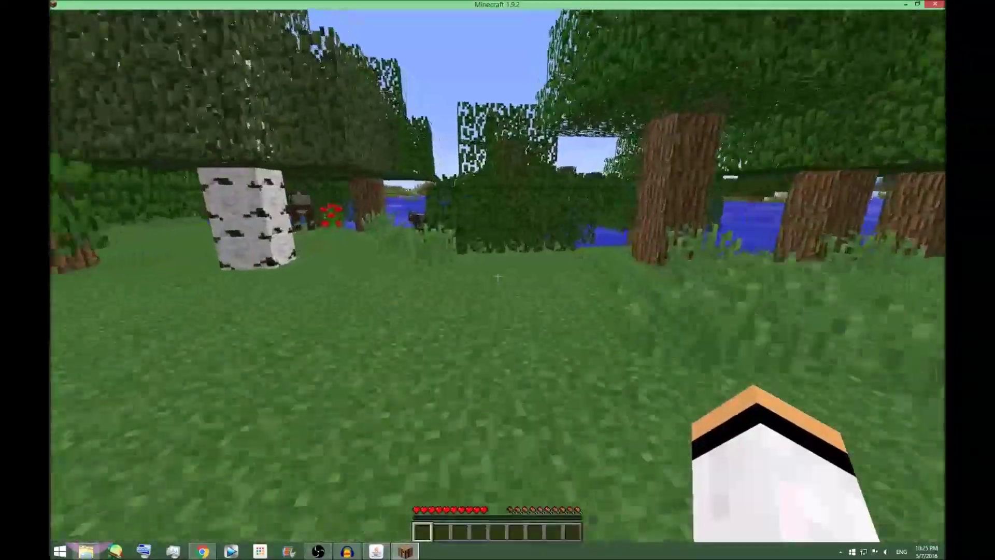
key(w)
key(w)
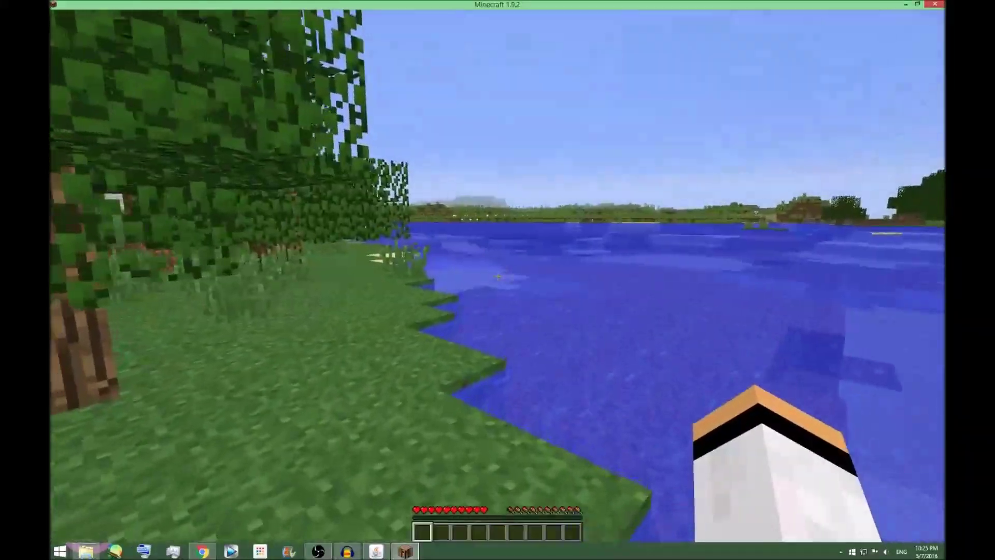
key(w)
key(space)
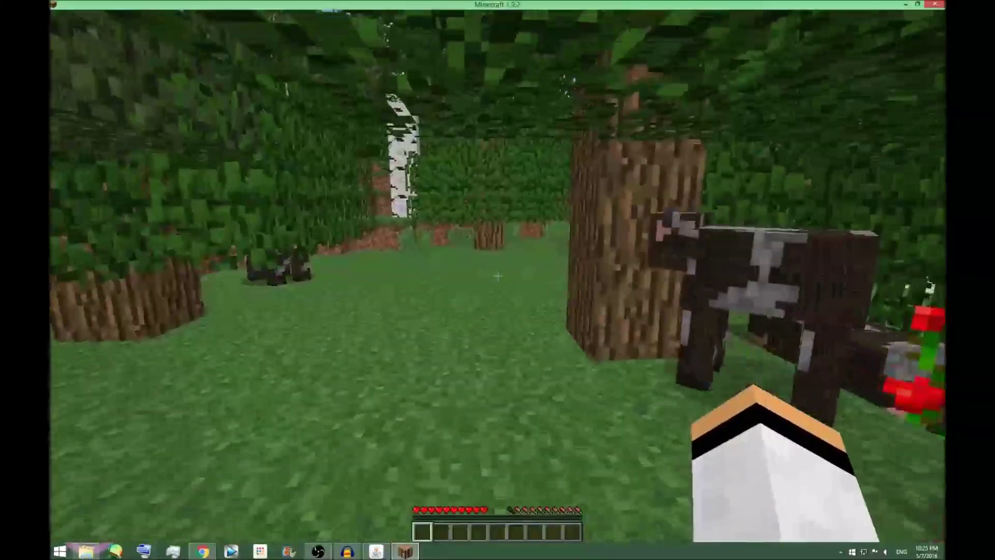
Step: Disconnect from the server, refresh the multiplayer list, and check the player count of the "A Minecraft Server" entry
key(Escape)
click(495, 247)
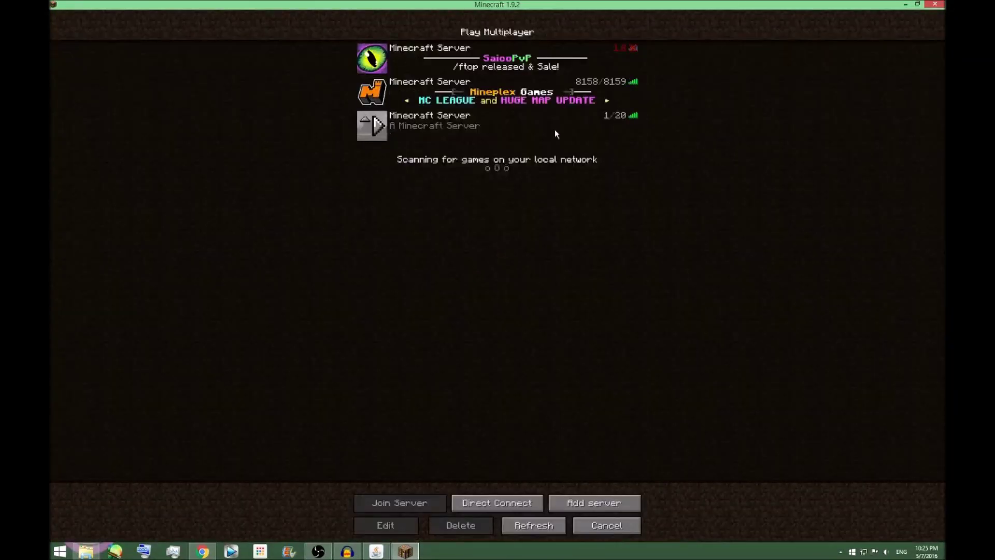
click(538, 526)
click(600, 136)
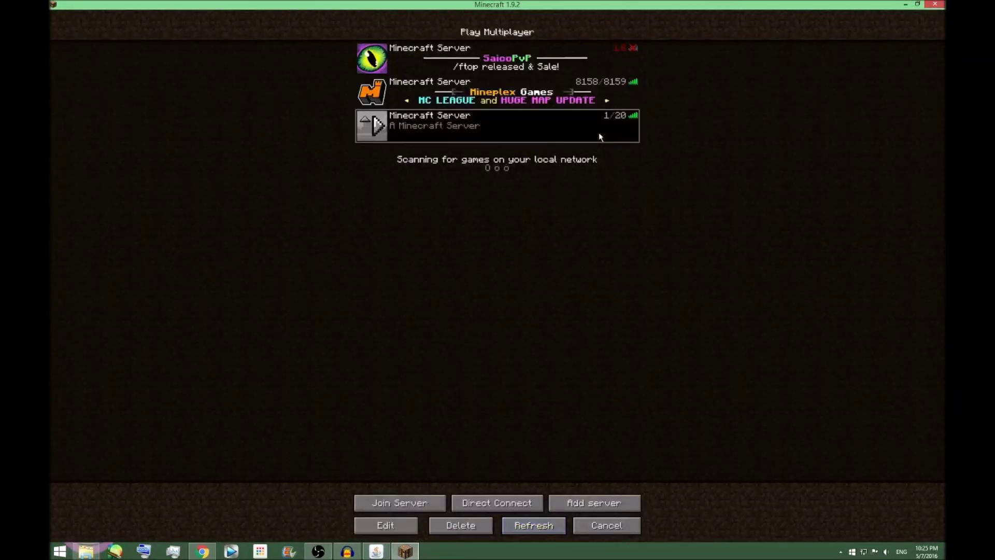
mouse_move(612, 116)
Step: Close the Minecraft game and minimize the Minecraft server window
click(935, 4)
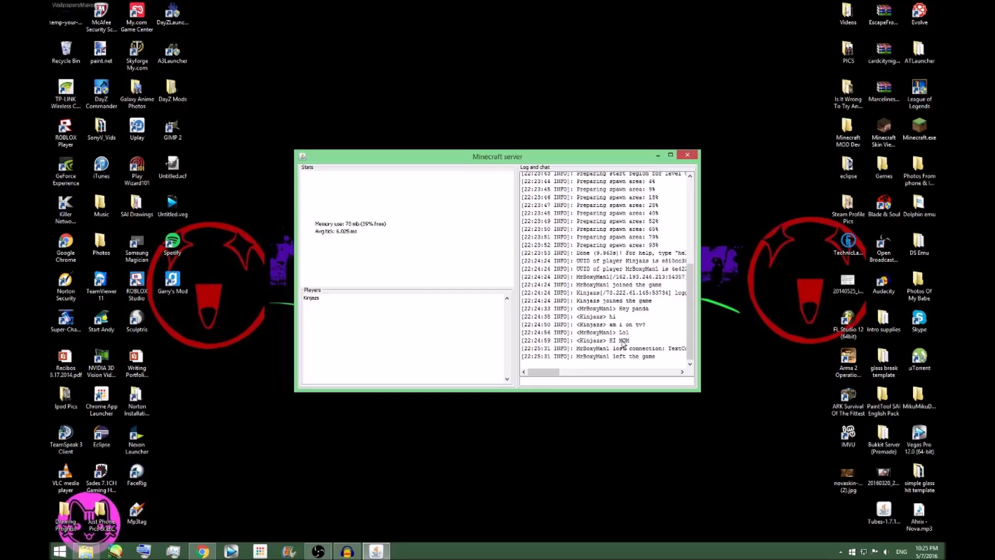
click(657, 156)
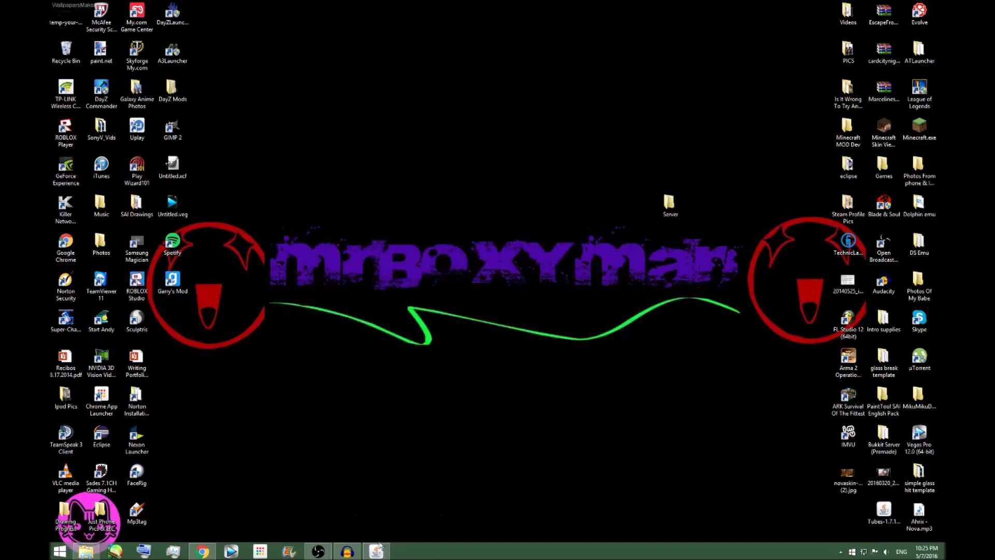